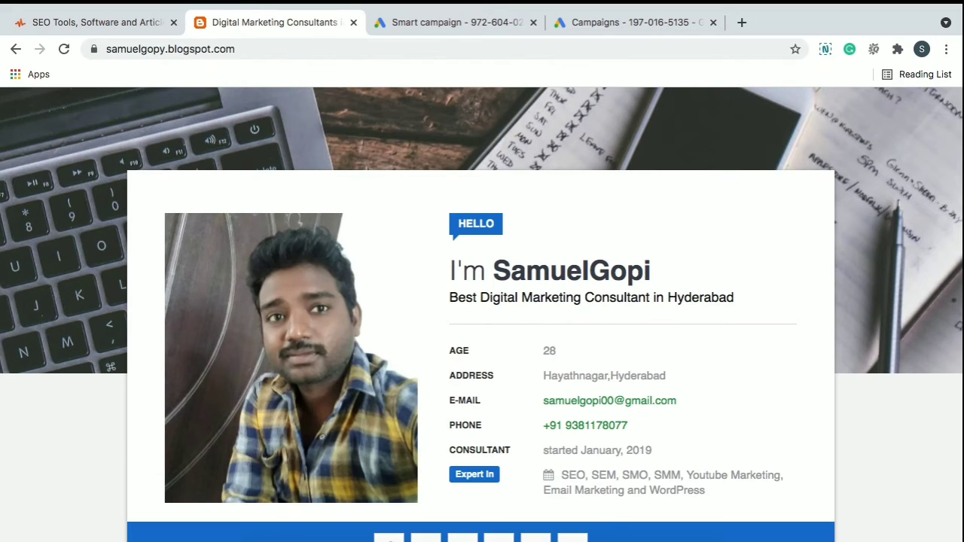
- Switch to the Keyword Research note and change the keyword "Internet services" to "Internet marketing services"
left_click(469, 534)
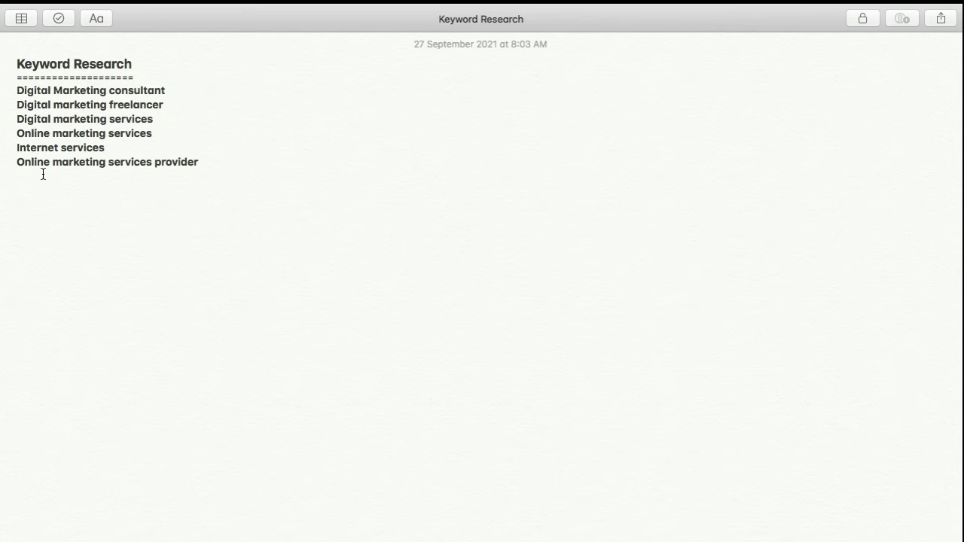
left_click(62, 148)
type("mar")
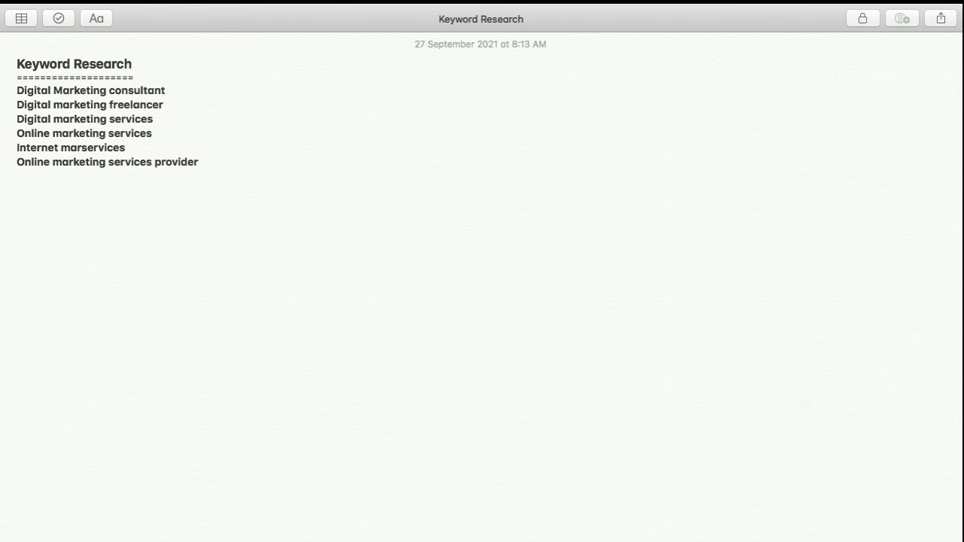
type("keting")
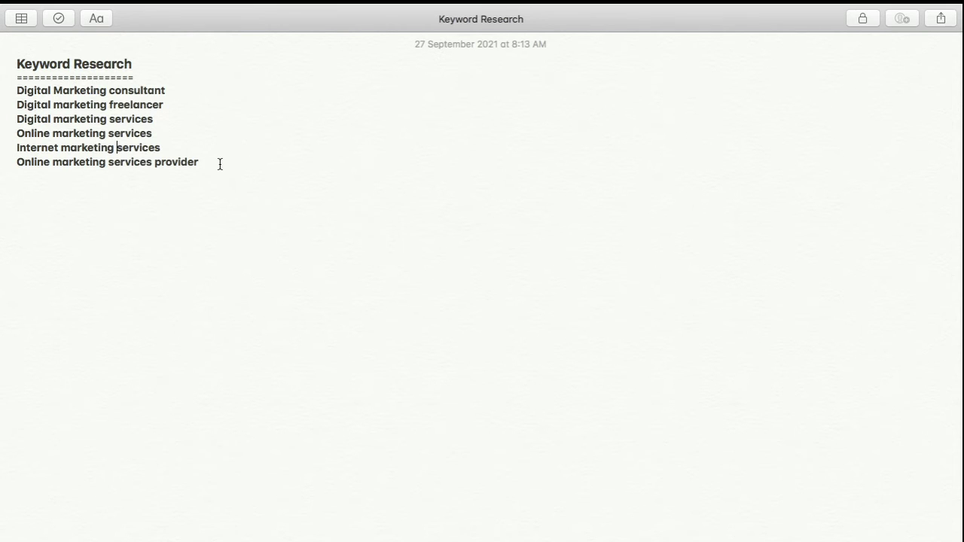
left_click_drag(220, 165, 17, 88)
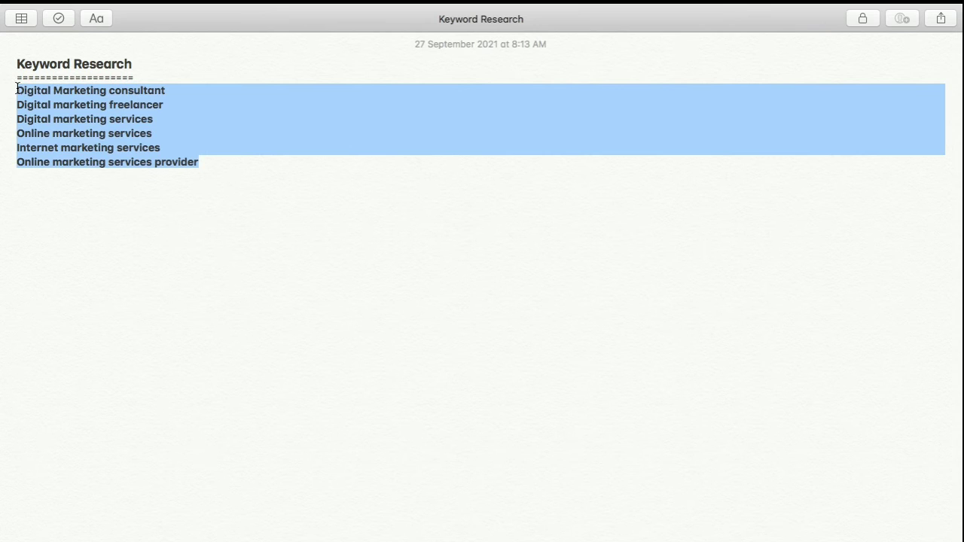
left_click(158, 233)
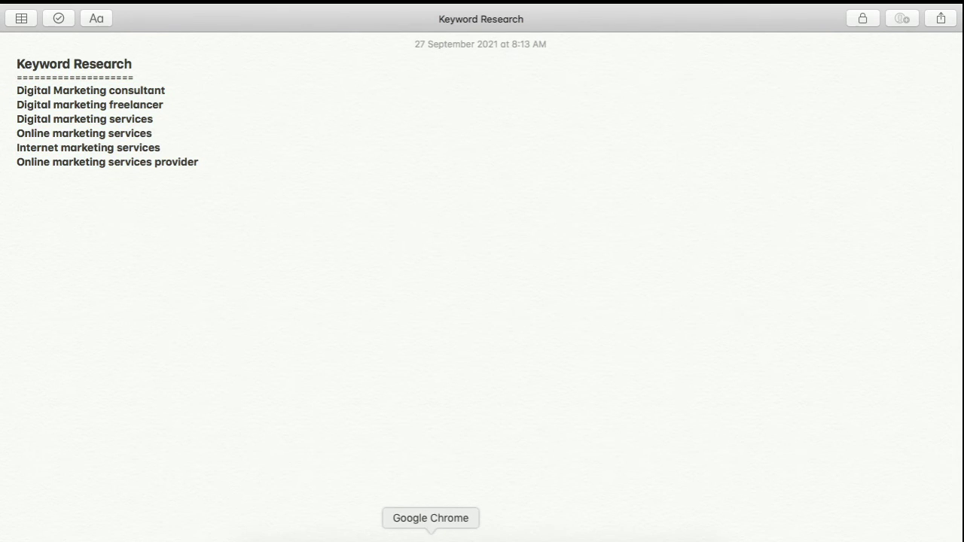
- Switch to Chrome and clear the web address of the SEO Site Checkup page
left_click(434, 535)
left_click(95, 25)
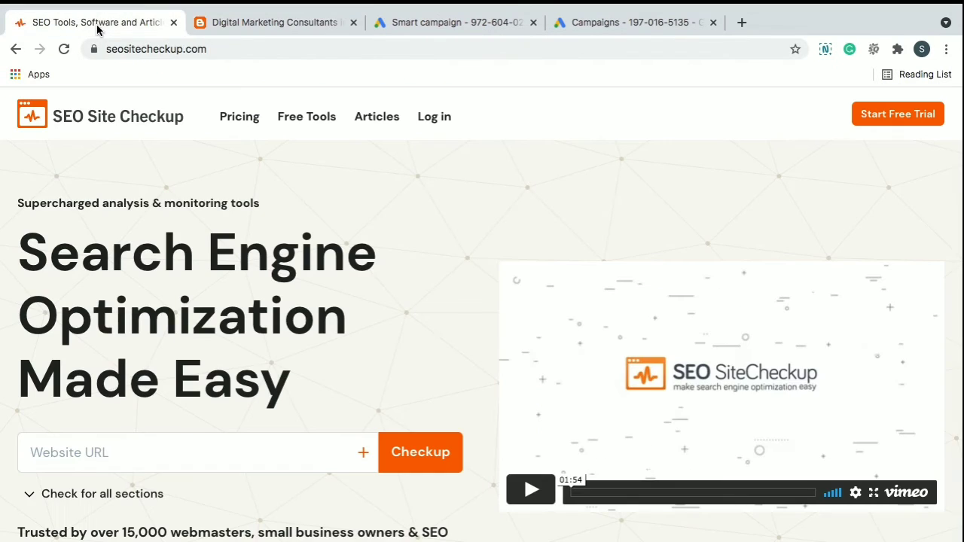
left_click(224, 52)
left_click_drag(224, 52, 91, 50)
key("BackSpace")
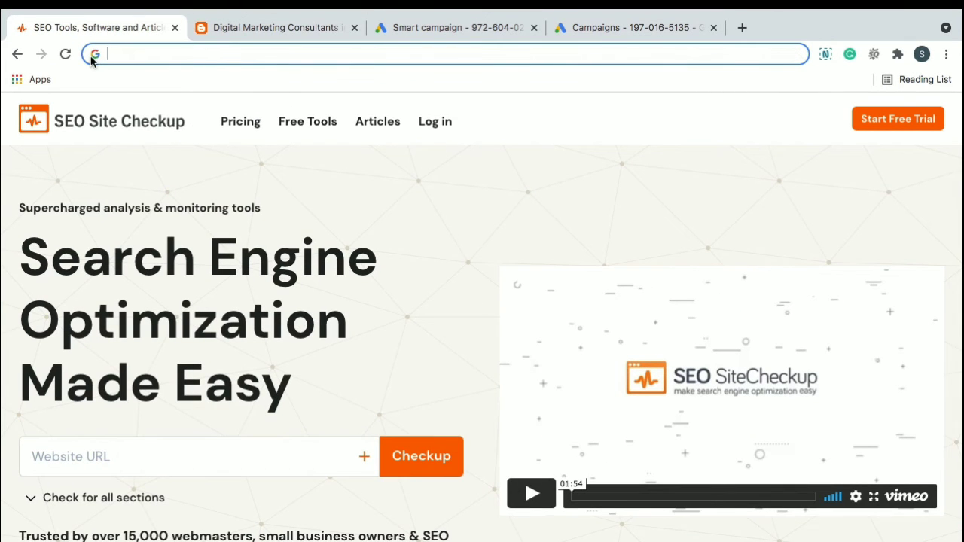
type("google")
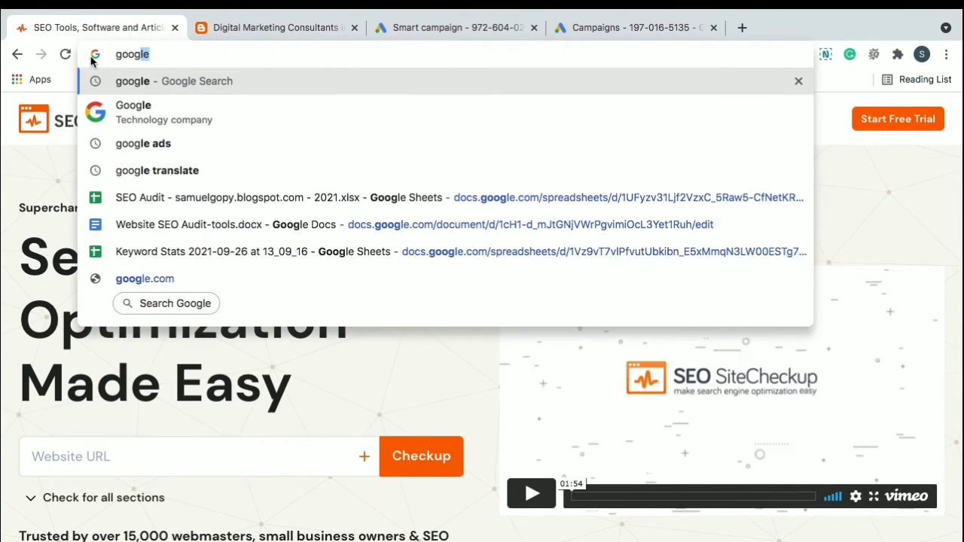
key("BackSpace")
key("BackSpace")
key("BackSpace")
key("BackSpace")
key("BackSpace")
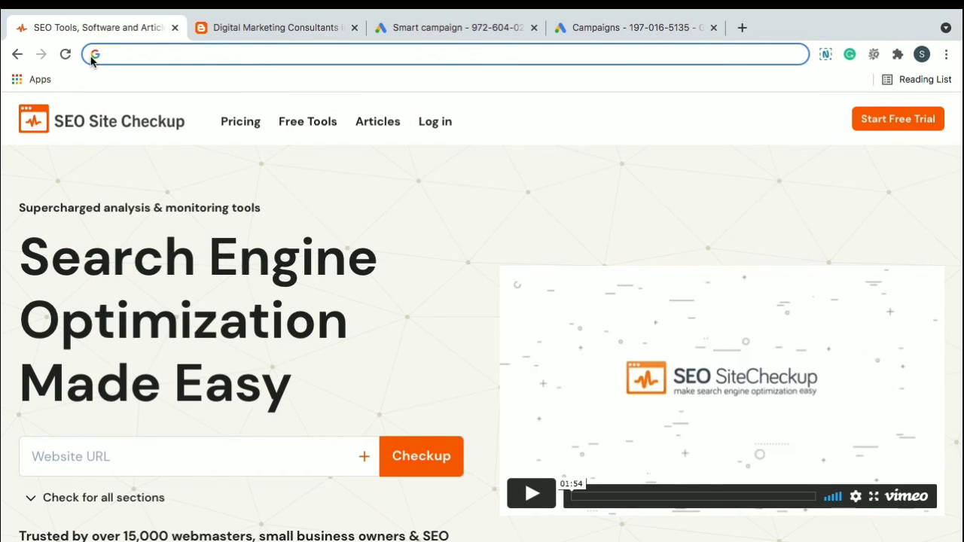
- Search the web for "adwords" and open the non-sponsored ads.google.com result for Google Ads
type("ad")
key("Return")
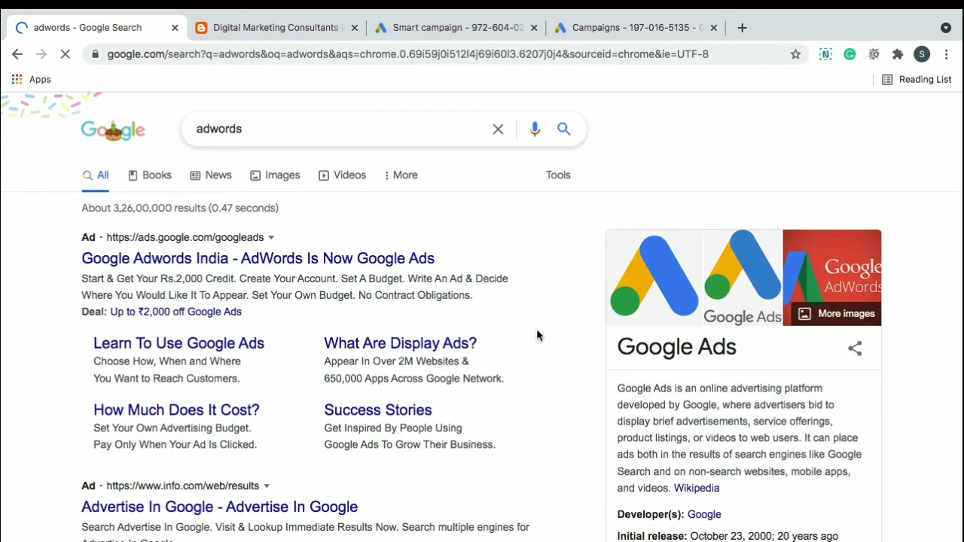
scroll(556, 336, "down", 1)
scroll(556, 337, "down", 3)
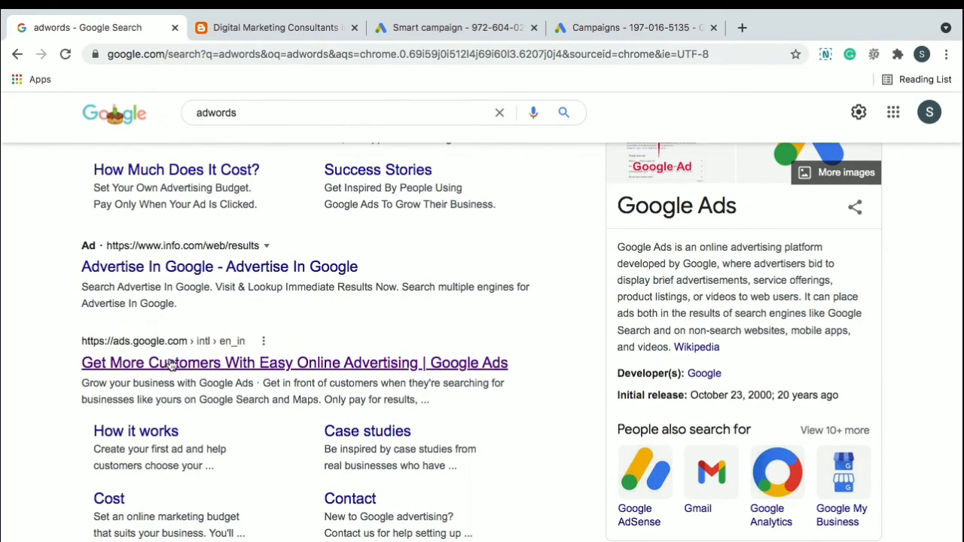
left_click(171, 365)
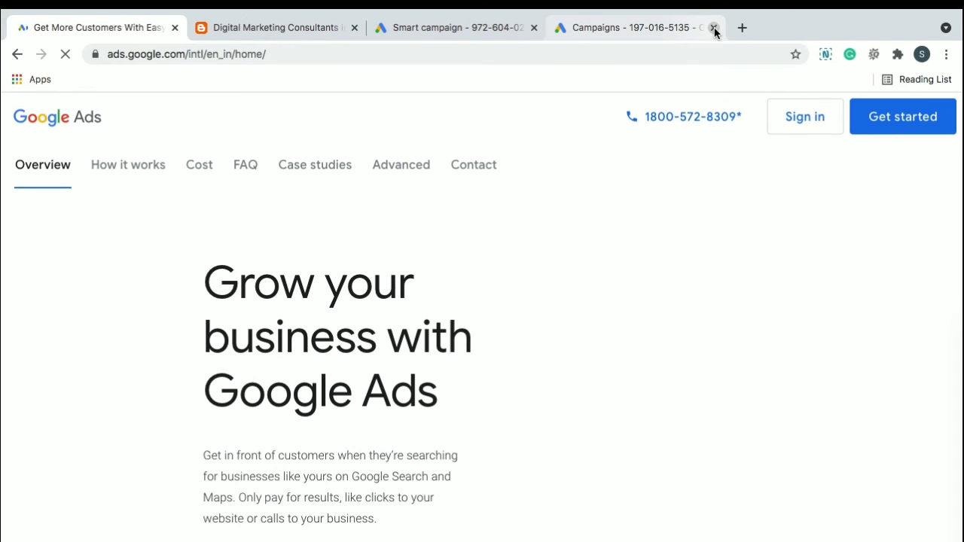
- Close the two old Google Ads campaign pages, then sign in to the Google Ads account that is not cancelled and dismiss the security notice
left_click(714, 27)
left_click(535, 28)
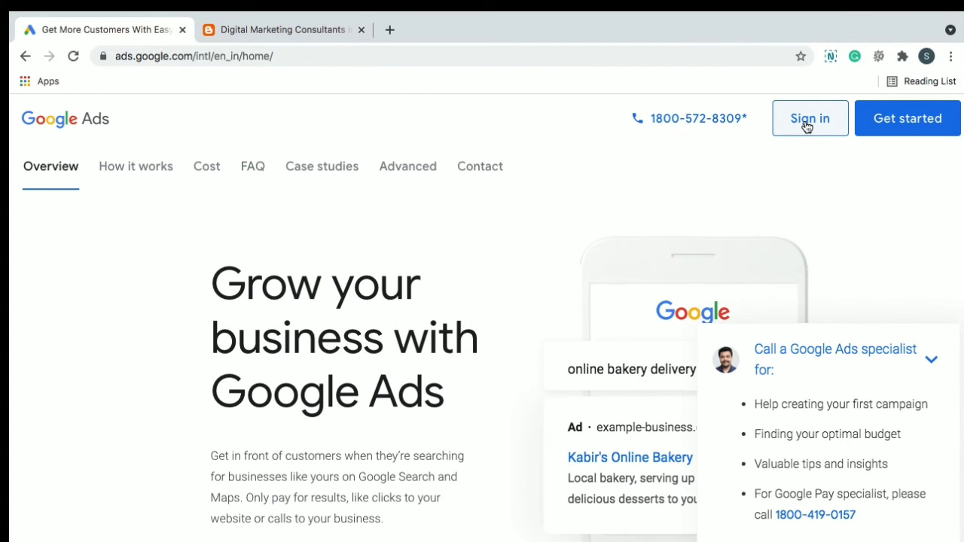
left_click(806, 126)
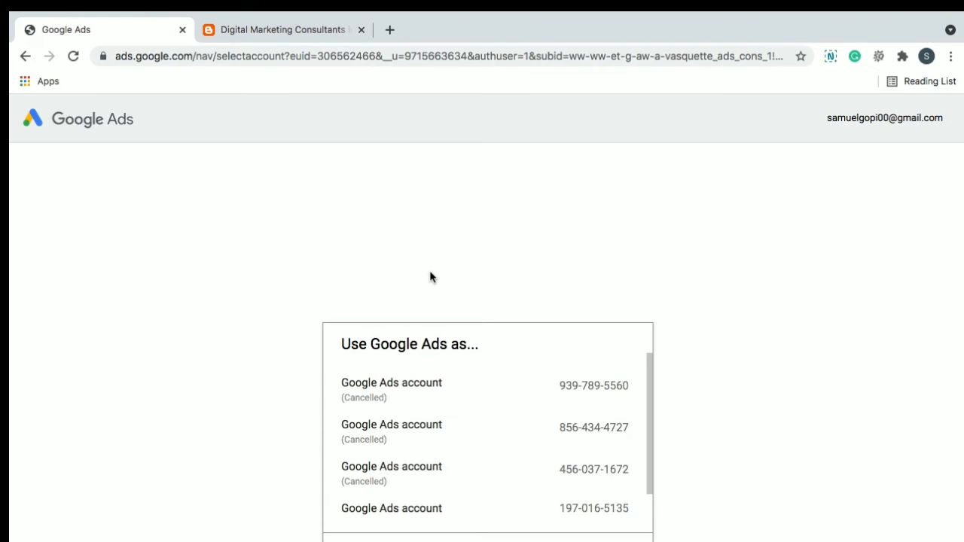
left_click(434, 502)
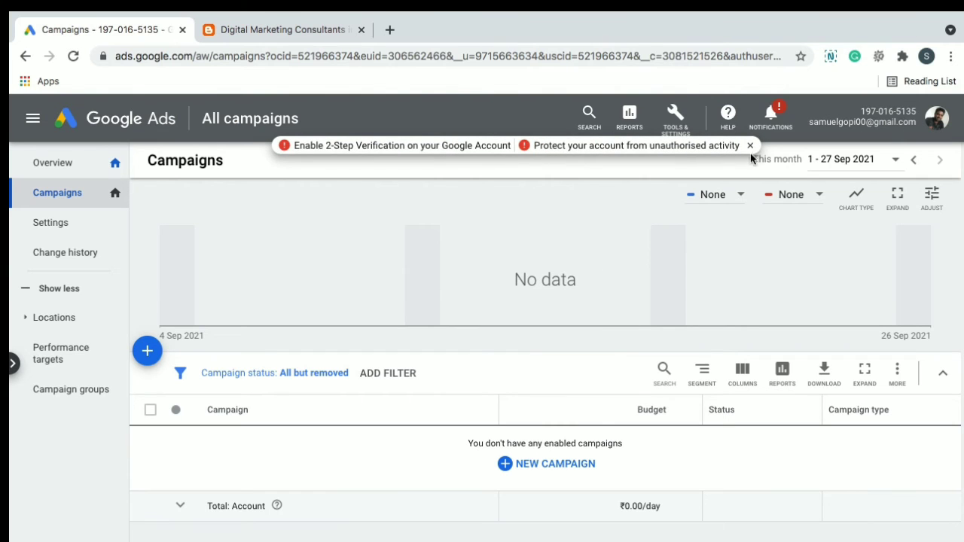
left_click(750, 147)
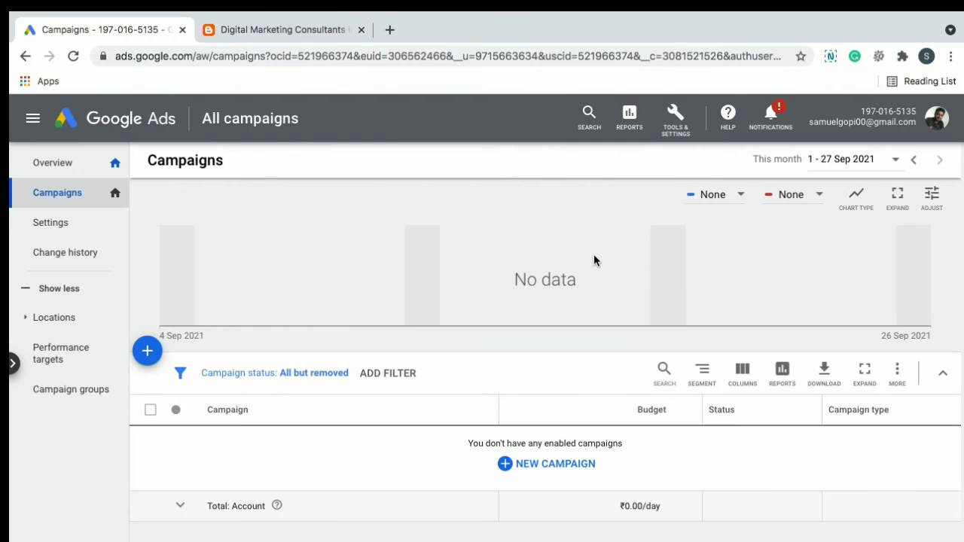
- Open the Keyword Planner and start discovering new keywords from keywords
left_click(682, 129)
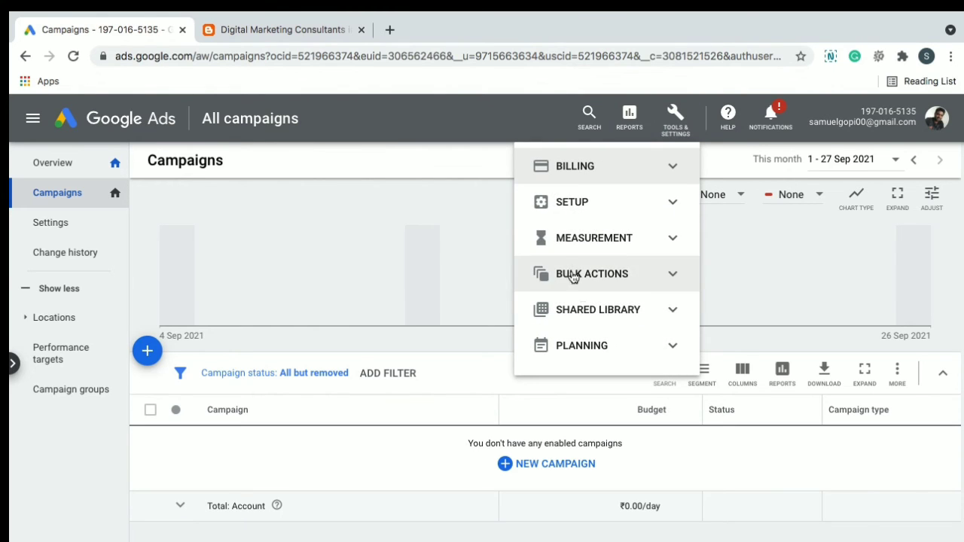
left_click(590, 347)
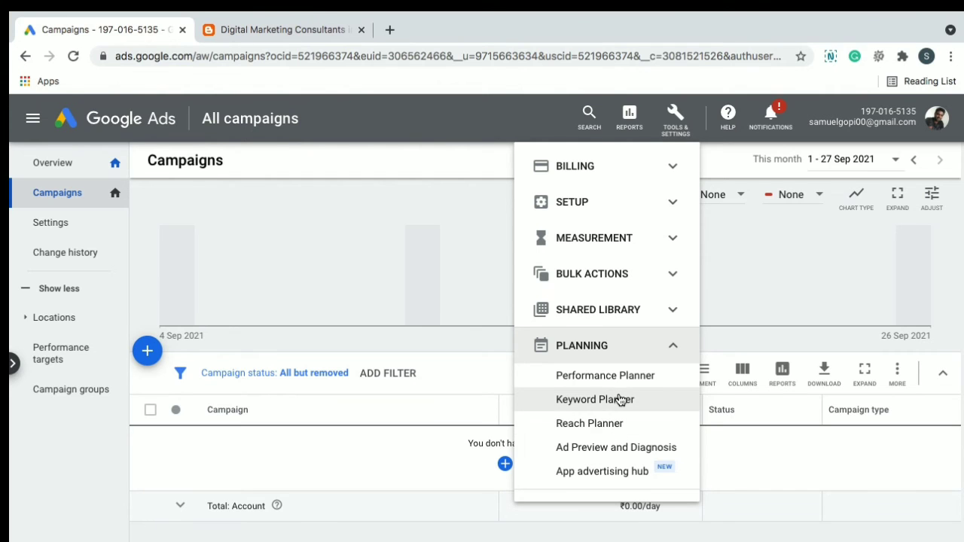
left_click(619, 400)
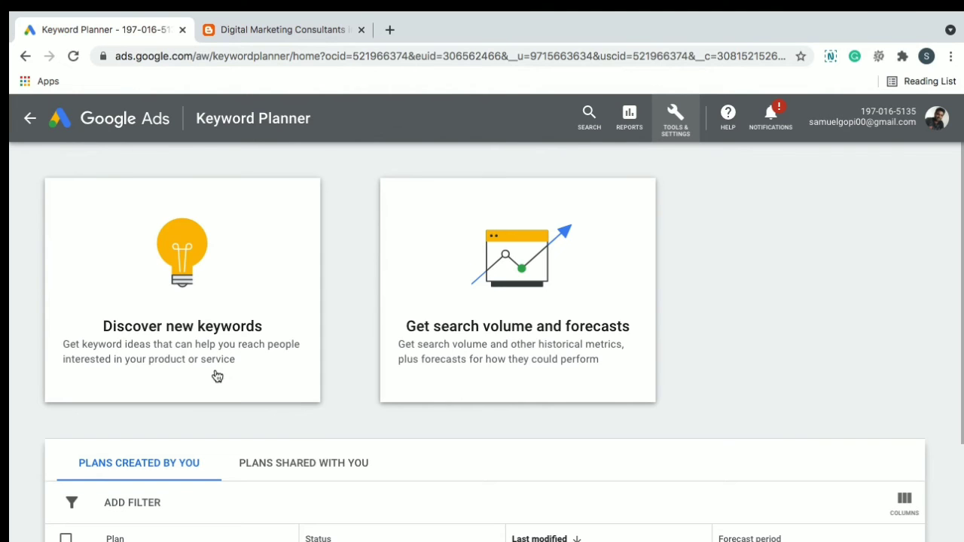
left_click(184, 333)
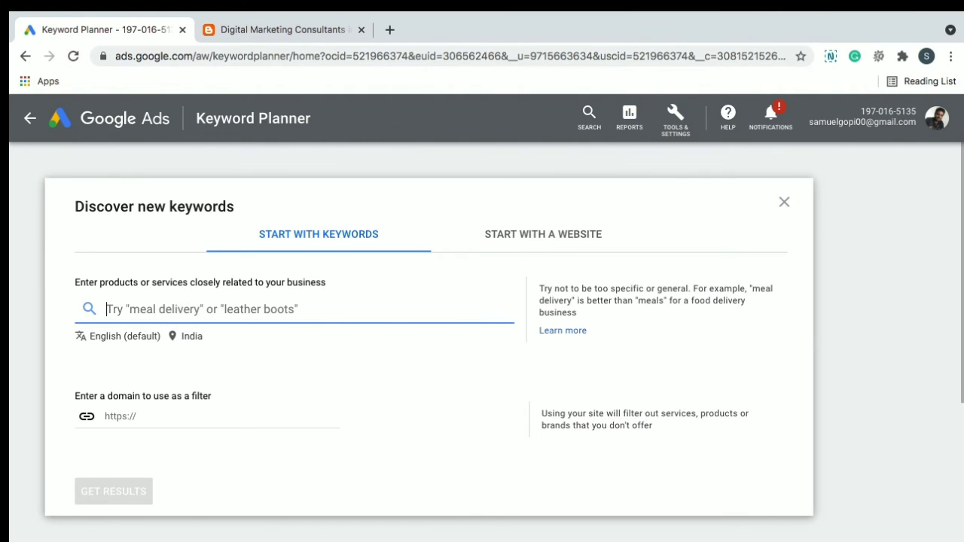
- Copy the six keywords from the Keyword Research note into the Discover new keywords search and get the results
left_click(481, 537)
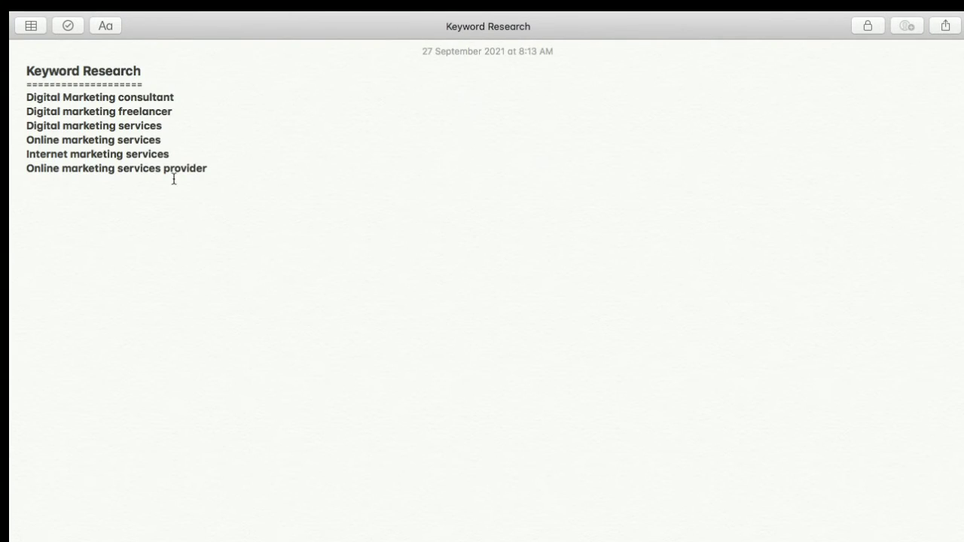
left_click_drag(214, 167, 21, 91)
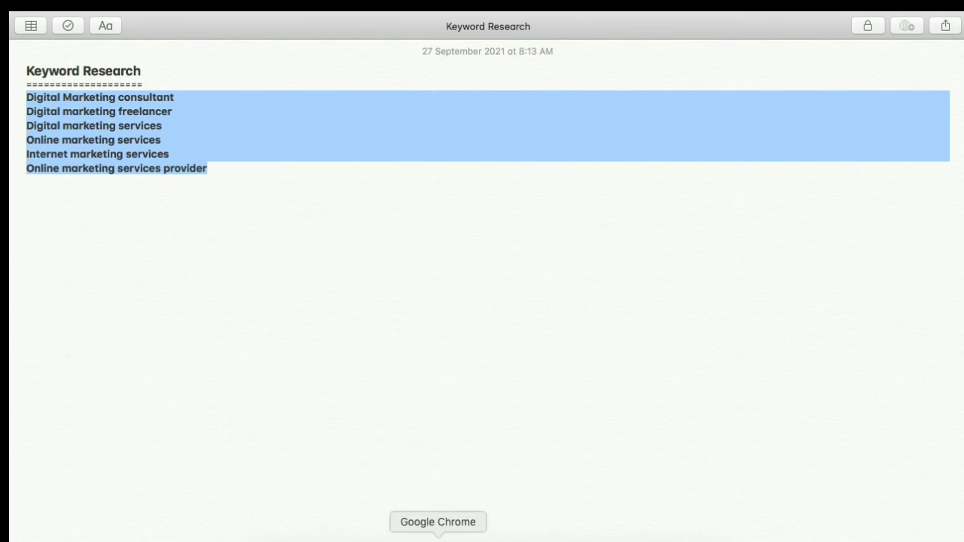
left_click(438, 537)
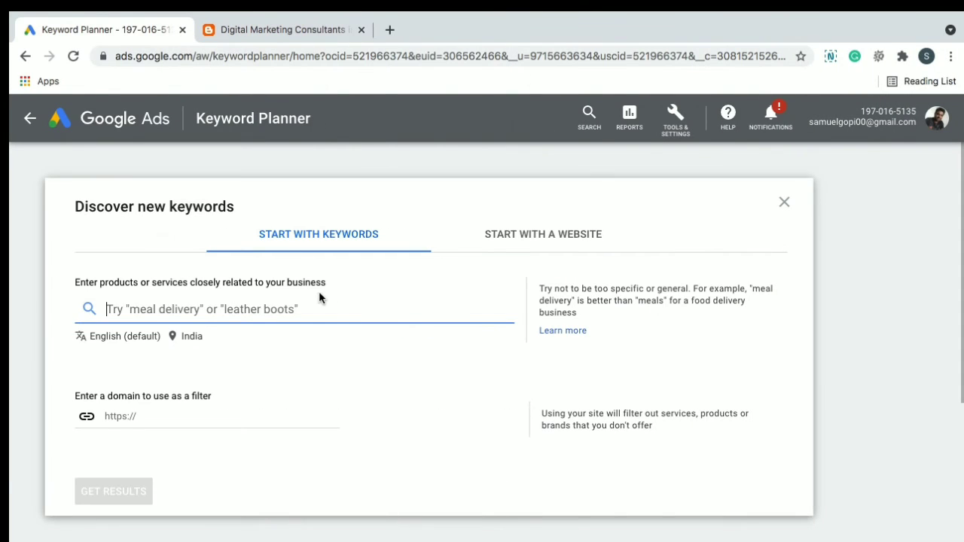
type("Digital Marketing consultant Digital marketing freelancer Digital marketing services Online marketing services Internet marketing services Online marketing services company")
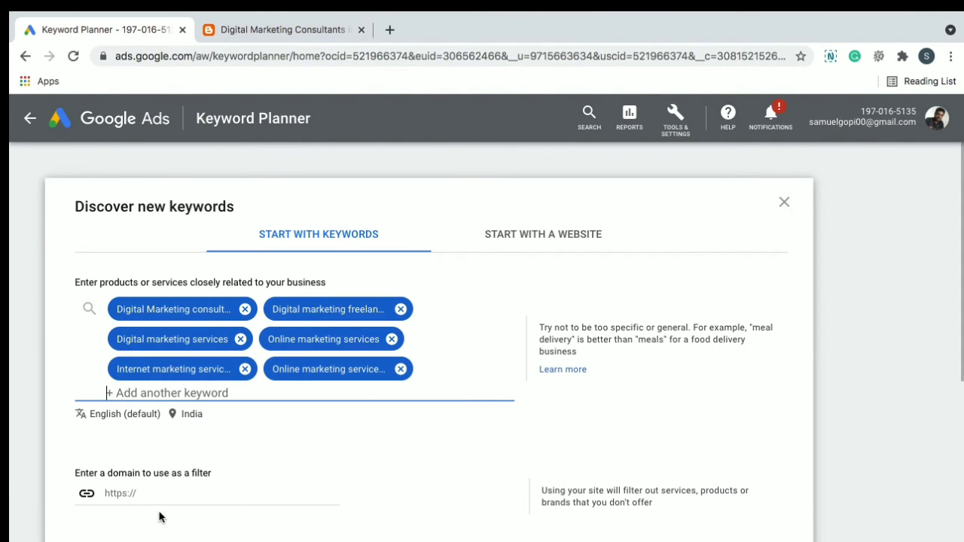
key("Return")
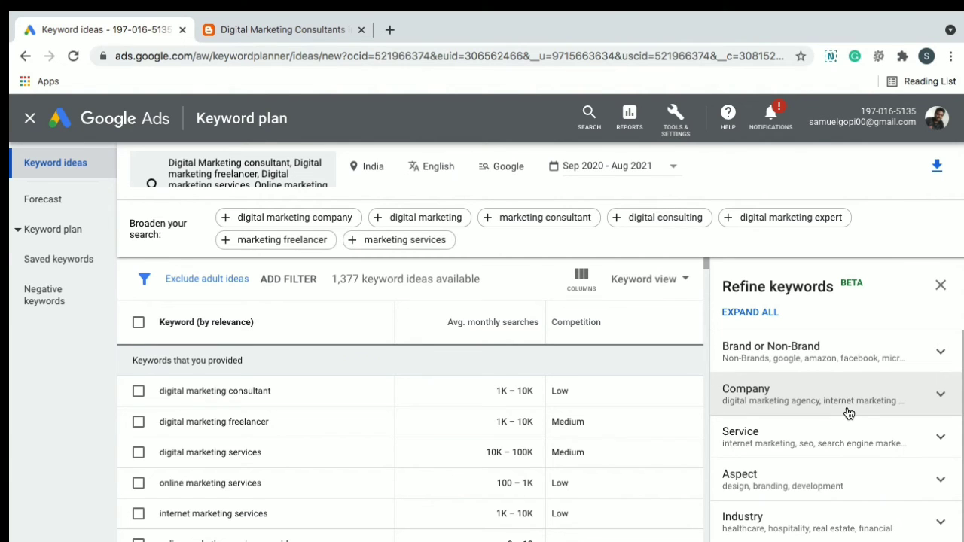
- Close the keyword refinement options and examine the average monthly searches and competition of the provided keywords and keyword ideas
left_click(65, 419)
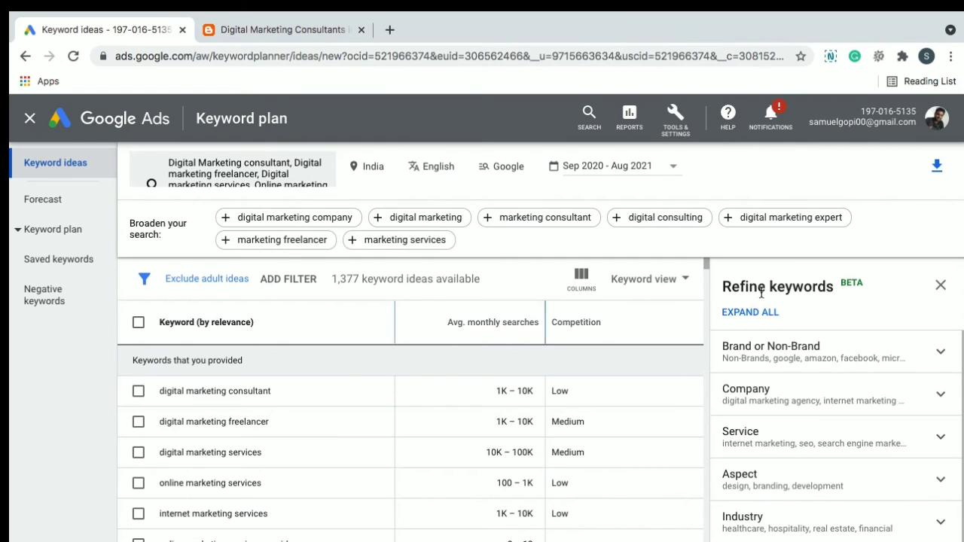
left_click(941, 286)
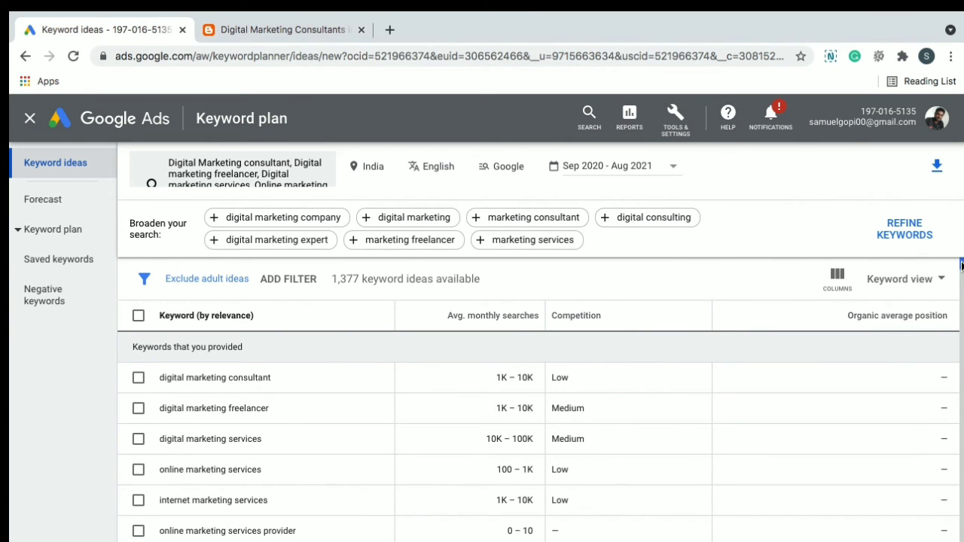
mouse_move(961, 265)
left_mouse_down()
mouse_move(954, 261)
mouse_move(955, 379)
mouse_move(957, 266)
left_mouse_up()
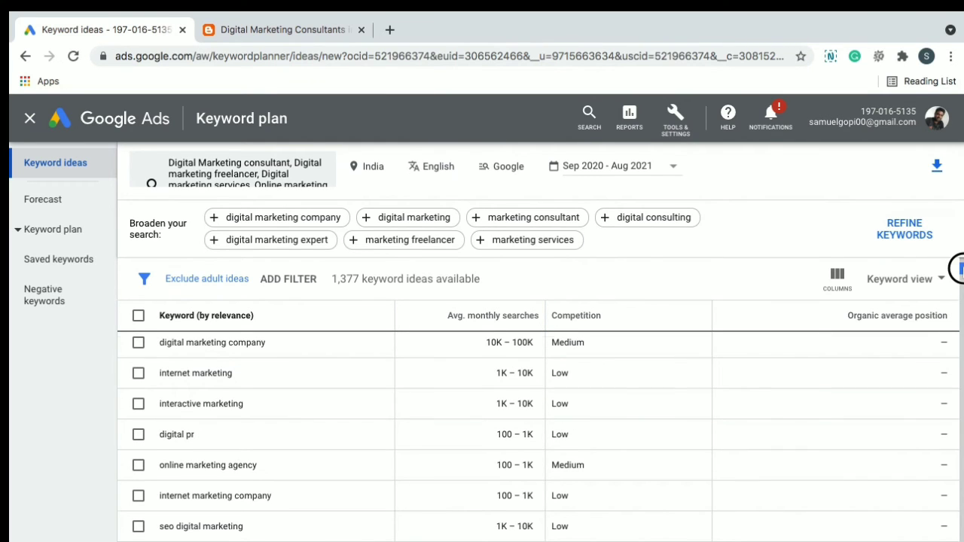
left_click_drag(957, 268, 957, 262)
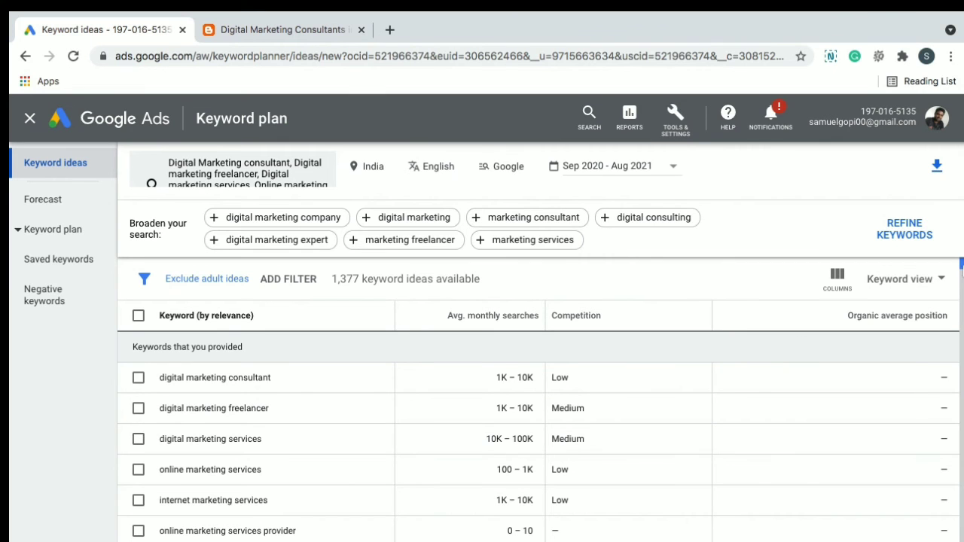
mouse_move(961, 264)
left_mouse_down()
mouse_move(953, 344)
mouse_move(960, 262)
left_mouse_up()
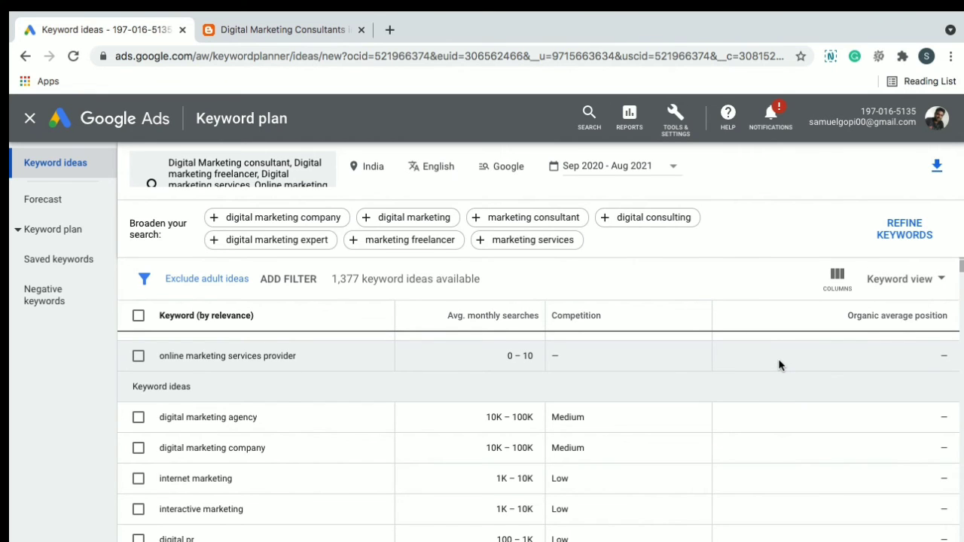
- Download the keyword ideas to Google Sheets as "Keyword Stats" in the "keyword analysis" folder
left_click(937, 167)
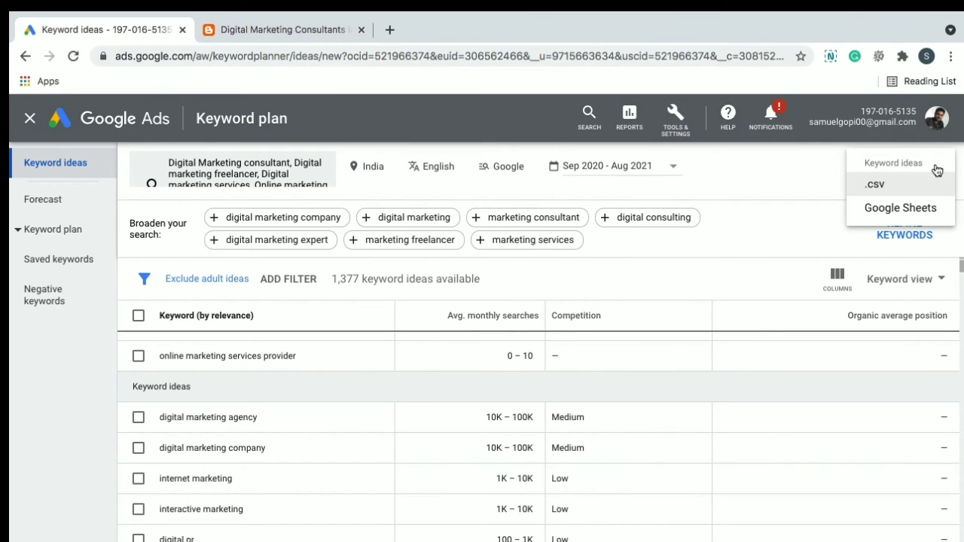
left_click(907, 210)
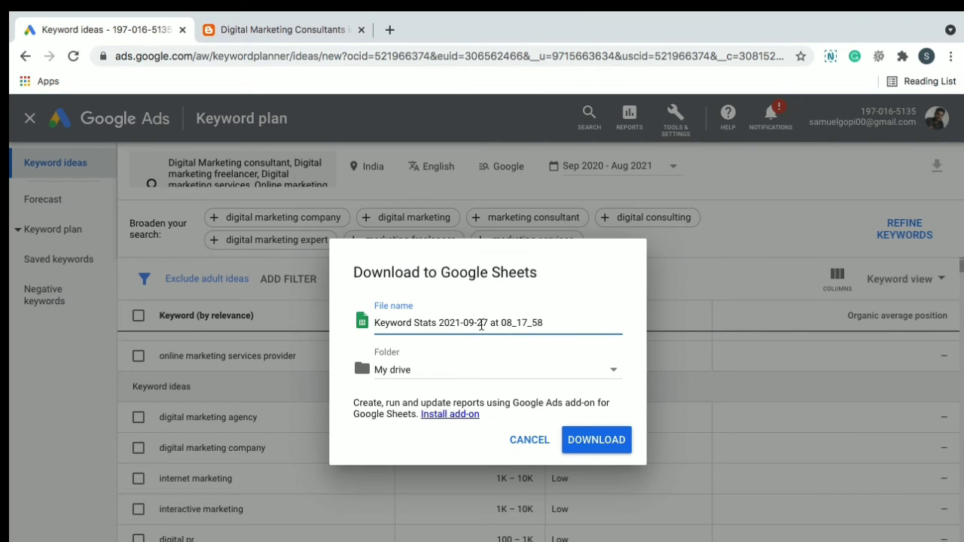
left_click(417, 323)
left_click_drag(440, 323, 578, 328)
key("BackSpace")
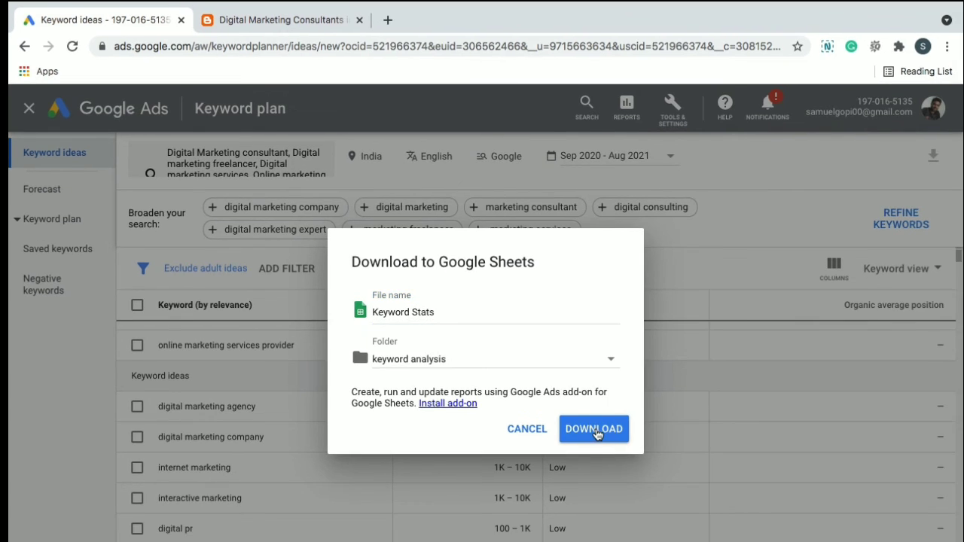
left_click(586, 439)
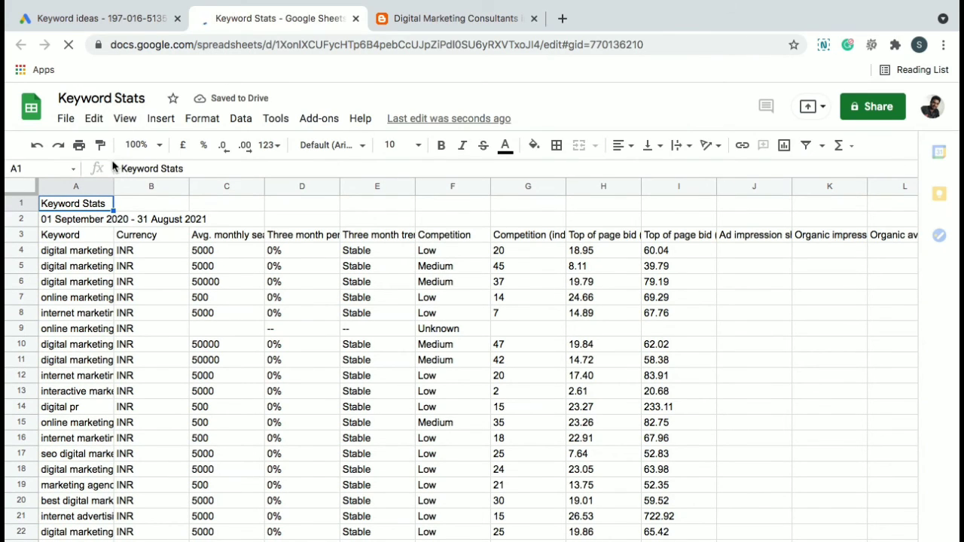
- Widen the Keyword and Avg. monthly searches columns so their full text fits
left_click(145, 235)
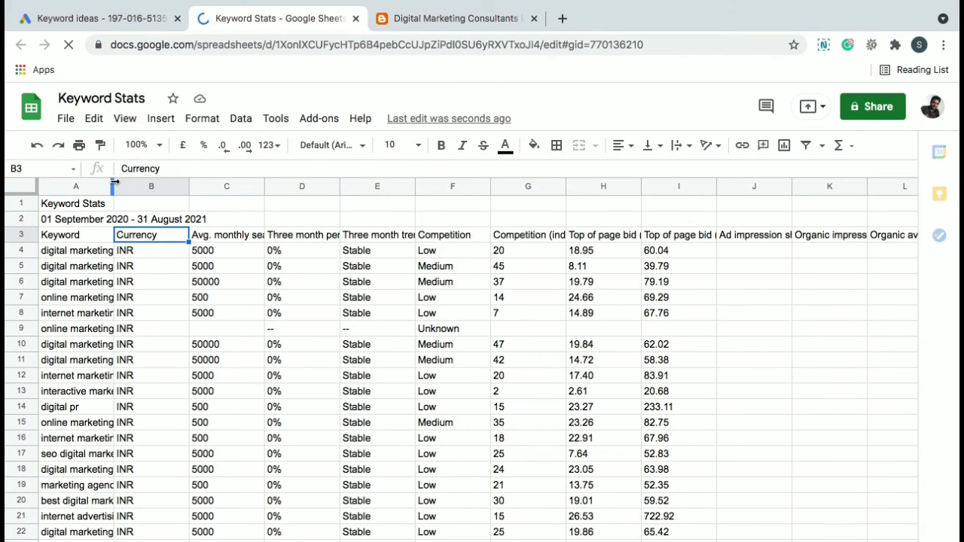
left_click_drag(113, 186, 284, 187)
left_click(196, 253)
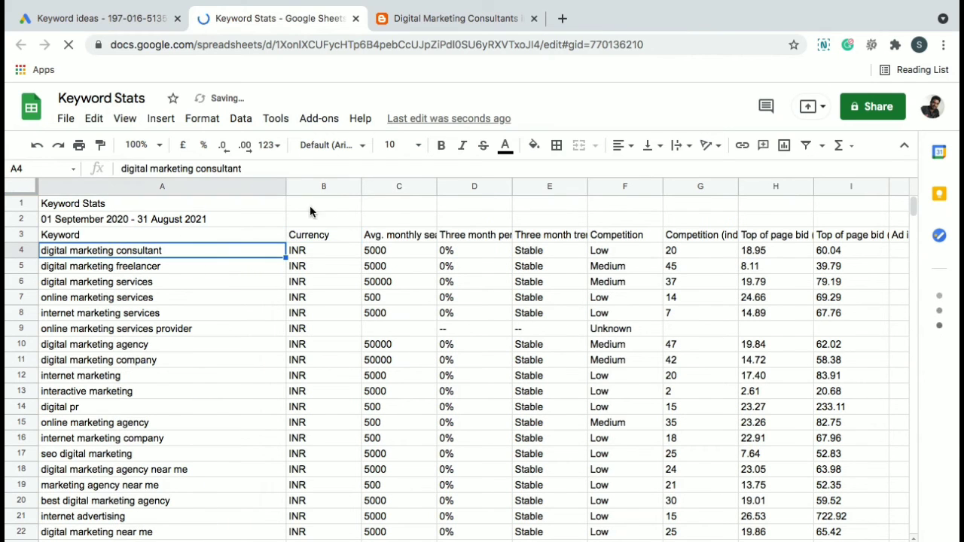
left_click(322, 216)
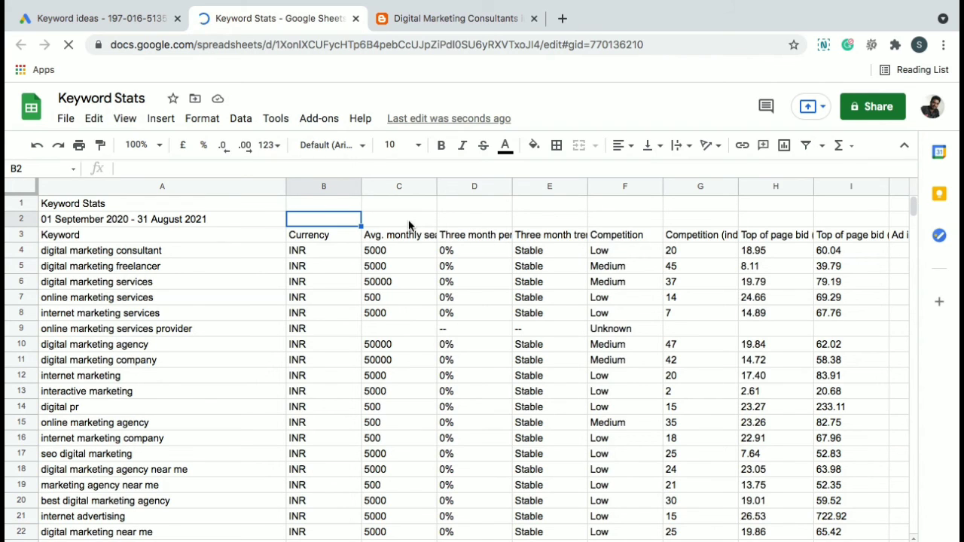
left_click_drag(436, 186, 472, 186)
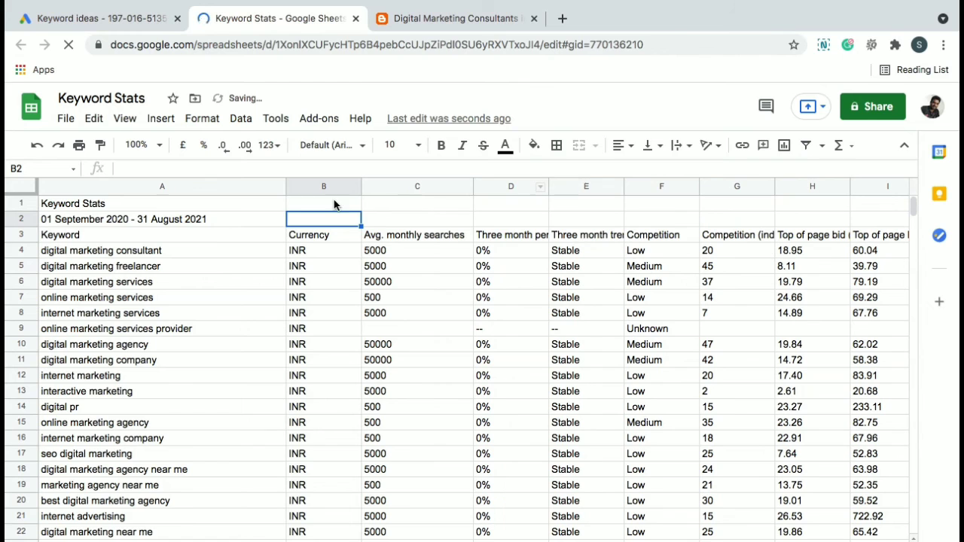
- Delete the Currency column and the two three-month columns between Avg. monthly searches and Competition
left_click(335, 186)
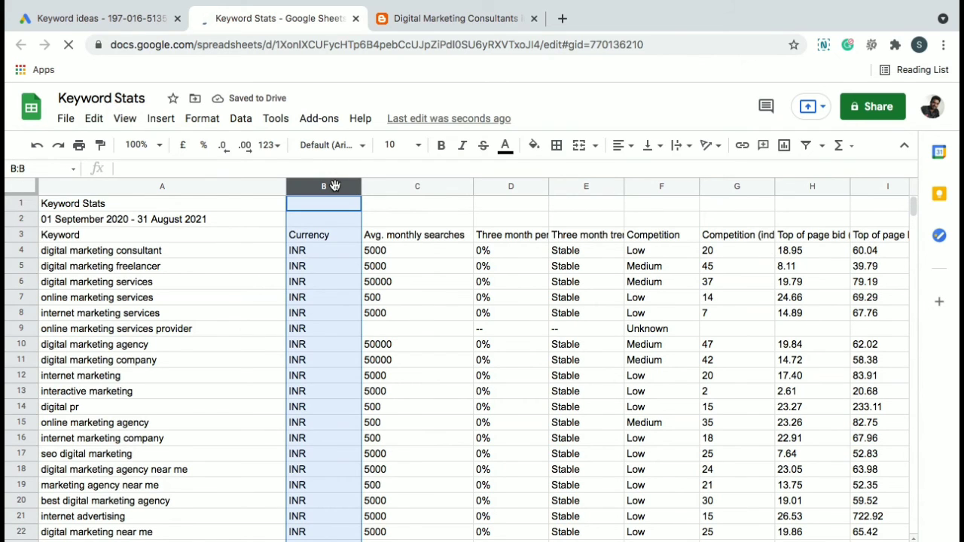
key("Delete")
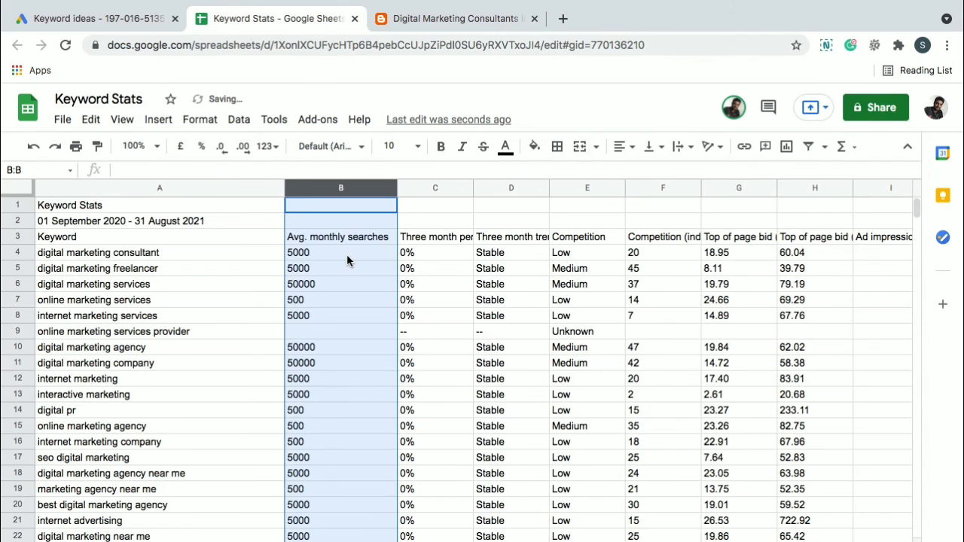
left_click(346, 254)
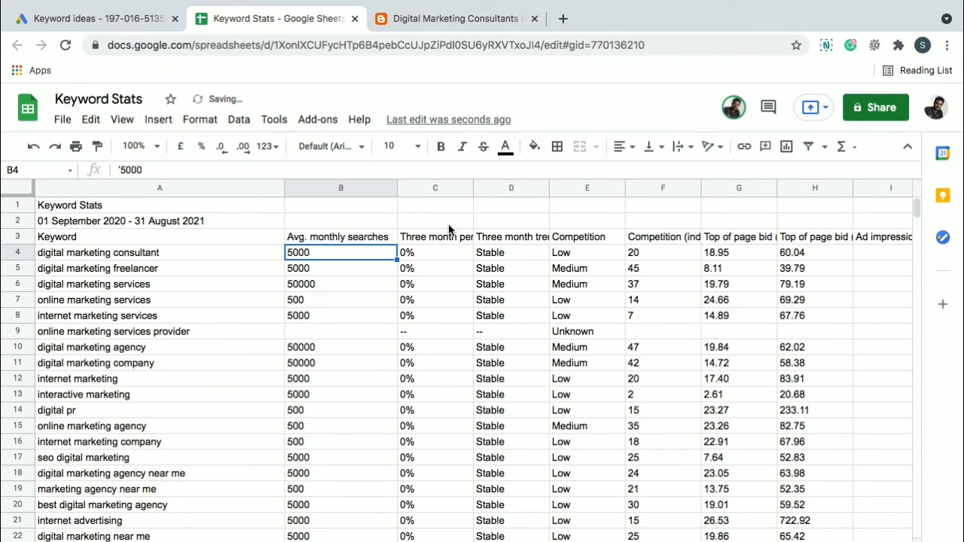
left_click(448, 187)
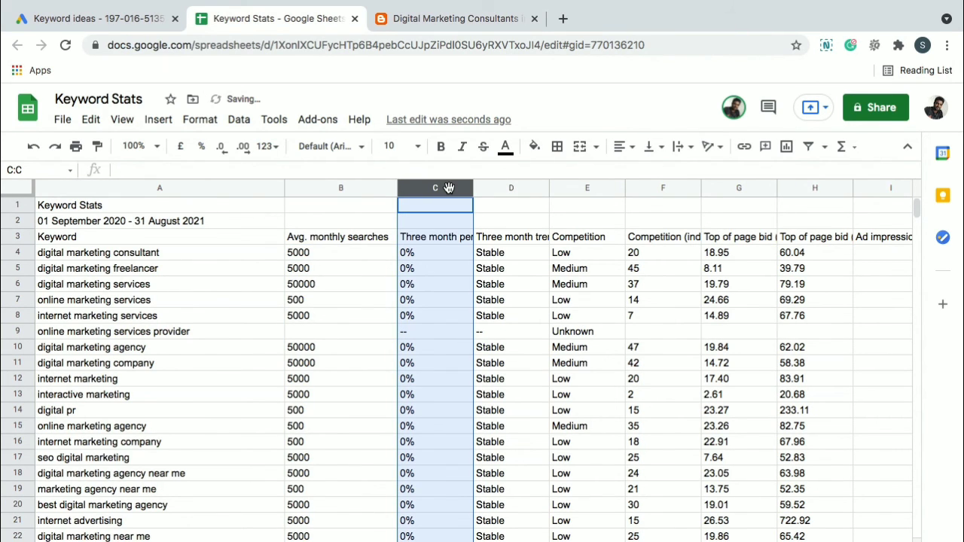
key("shift+Right")
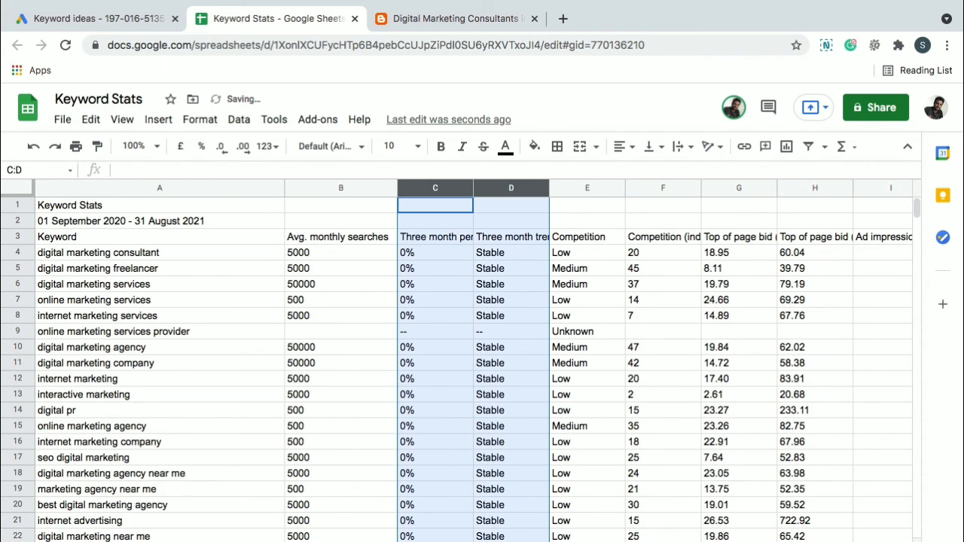
right_click(451, 197)
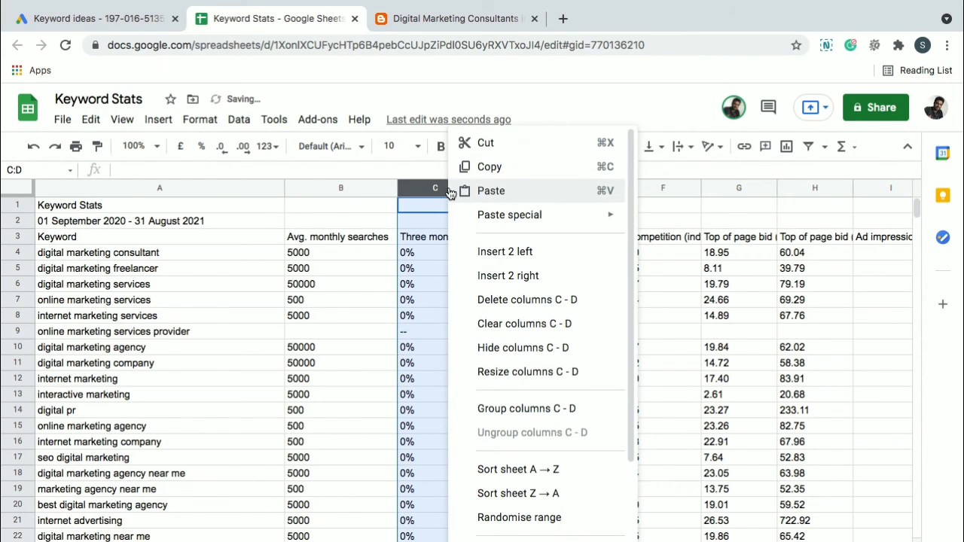
left_click(530, 305)
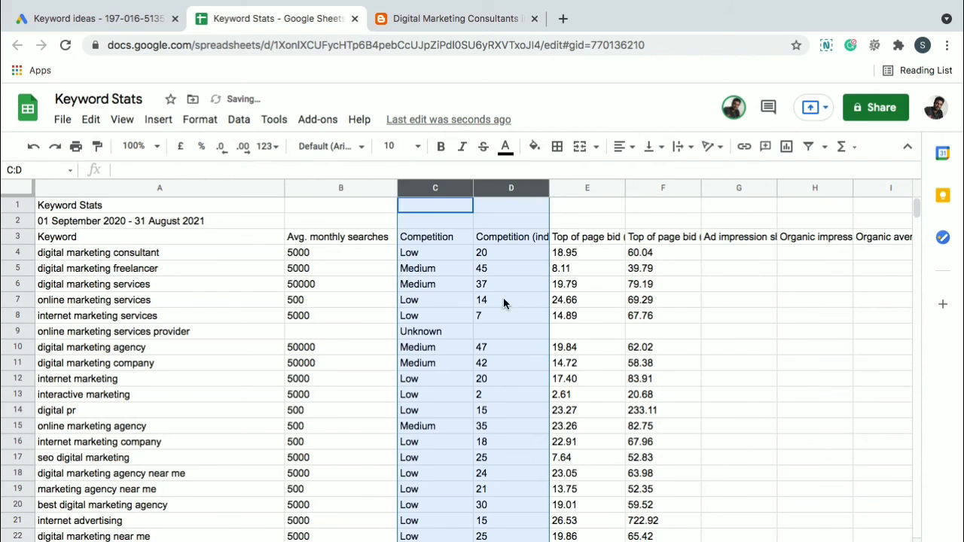
- Delete columns D to AE, from the indexed competition column through the last Concept column
left_click(511, 217)
left_click(512, 190)
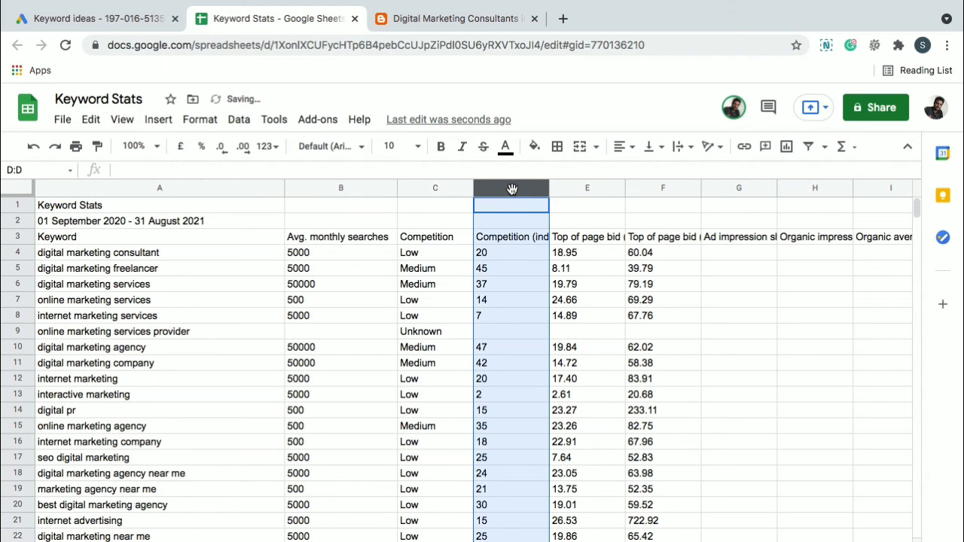
key("shift+Right")
key("shift+Right")
key("shift+Right")
key("shift+Right")
key("shift+Right")
key("shift+Right")
key("shift+Right")
key("shift+Right")
key("shift+Right")
key("shift+Right")
key("shift+Right")
key("shift+Right")
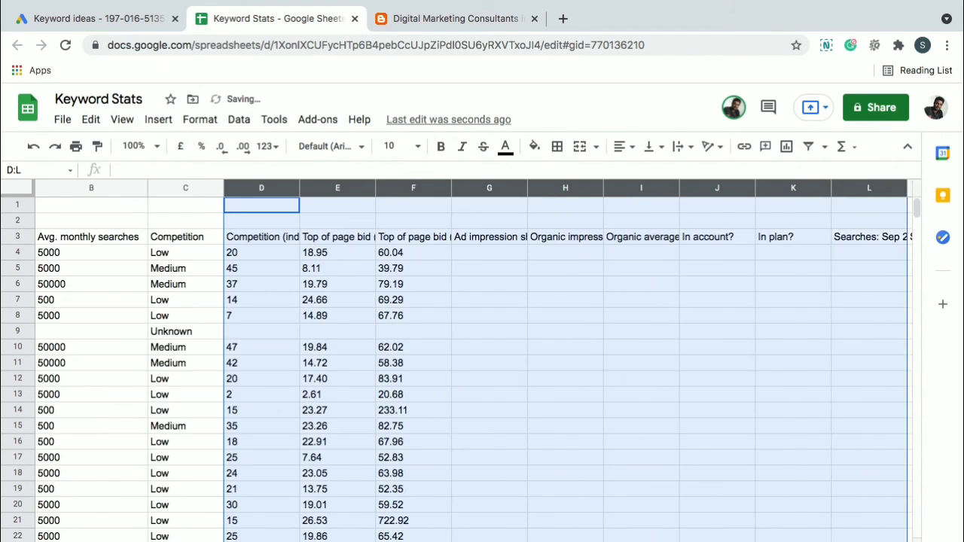
key("shift+Right")
key("shift+Right")
key("shift+Right")
key("shift+Right")
key("shift+Right")
key("shift+Right")
key("shift+Right")
key("shift+Right")
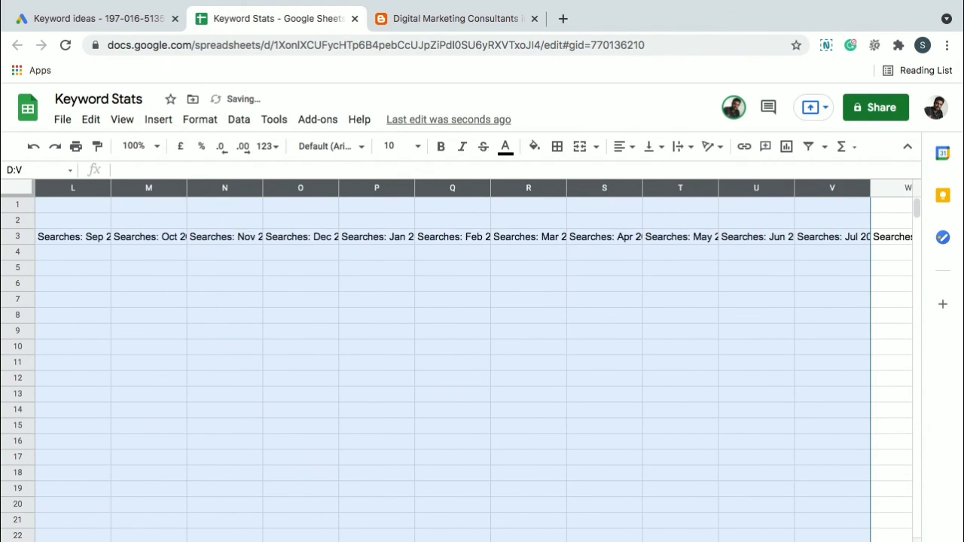
key("shift+Right")
key("shift+Right")
key("shift+Right")
key("shift+Right")
key("shift+Right")
key("shift+Right")
key("shift+Right")
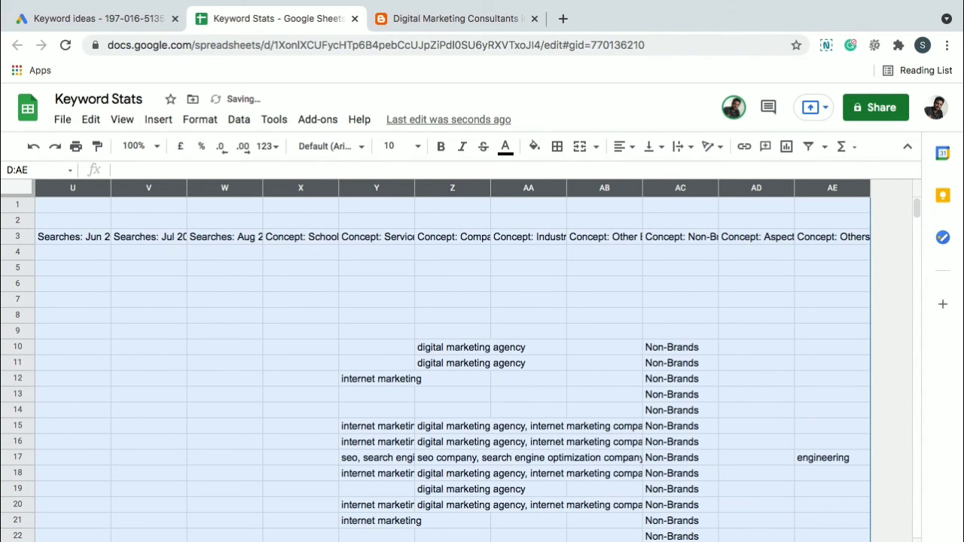
right_click(516, 190)
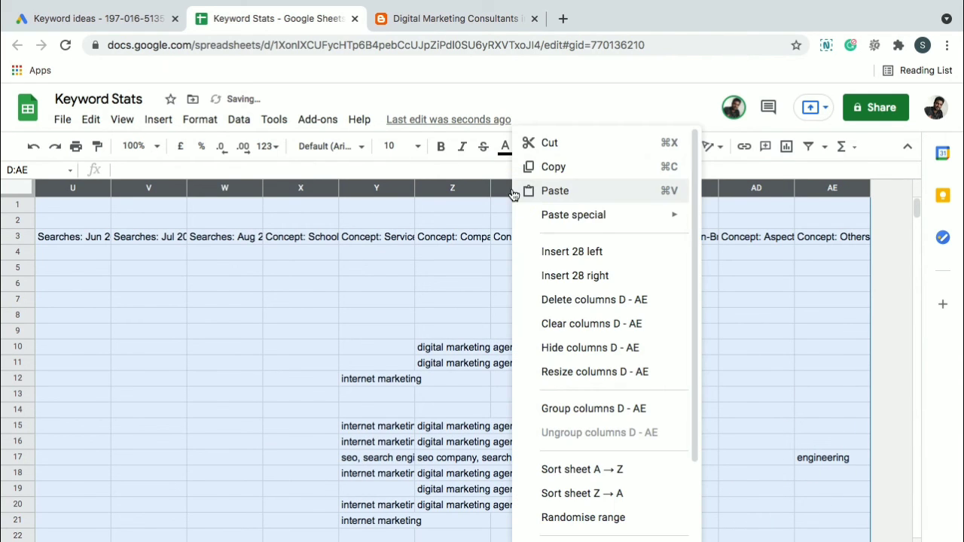
left_click(608, 300)
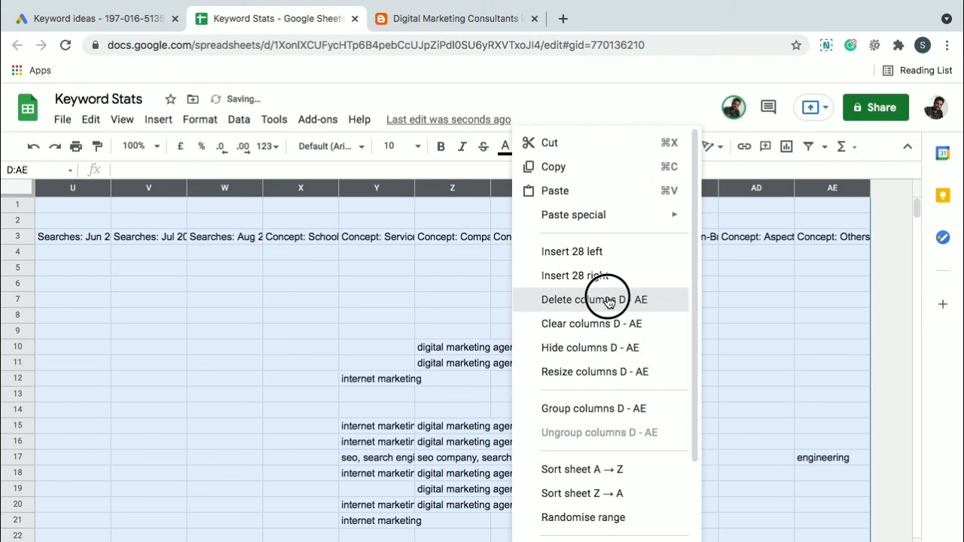
left_click(479, 330)
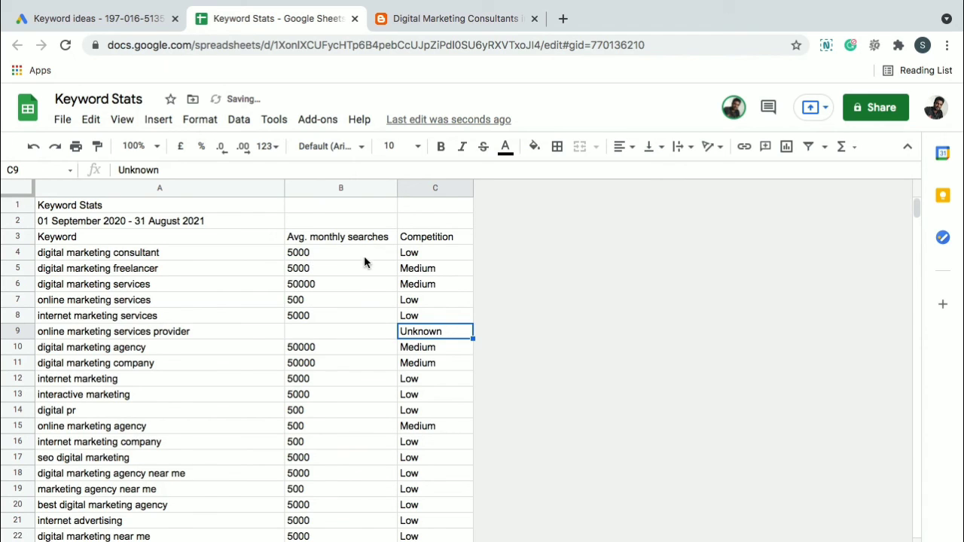
- Centre-align the contents of the Avg. monthly searches and Competition columns
left_click(304, 237)
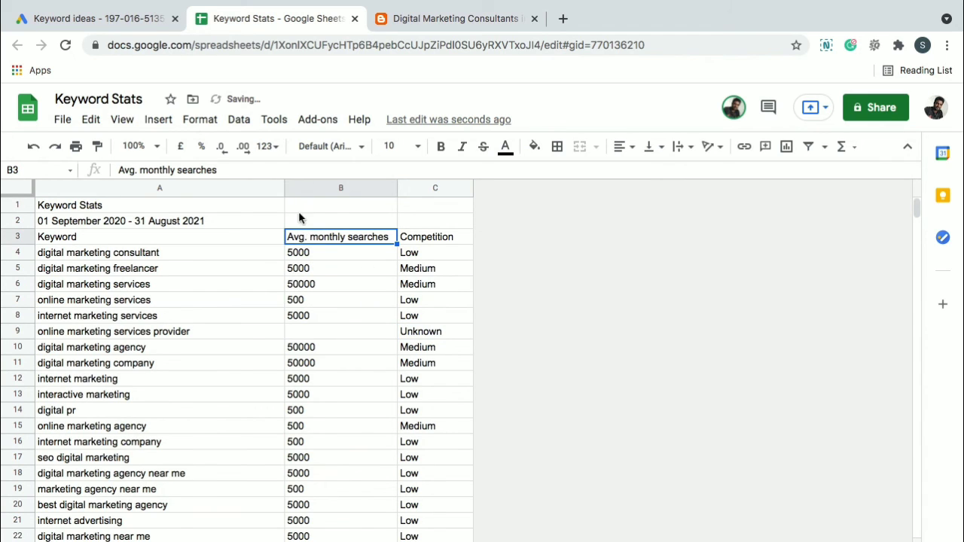
left_click(306, 187)
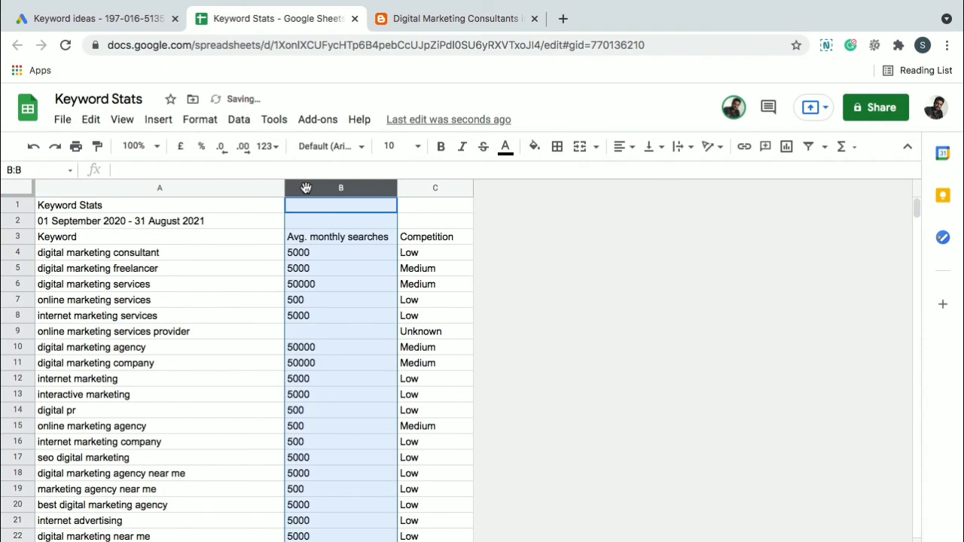
key("Right")
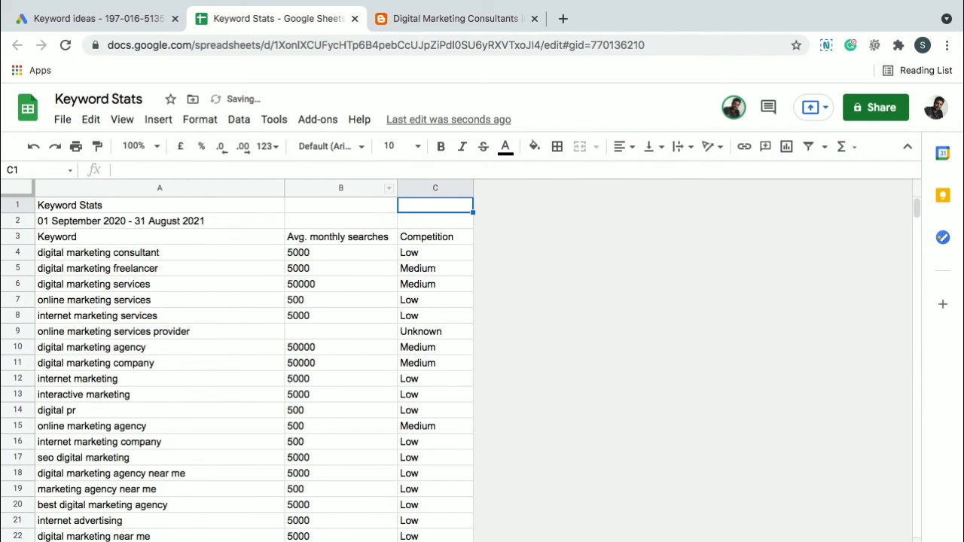
left_click(320, 188)
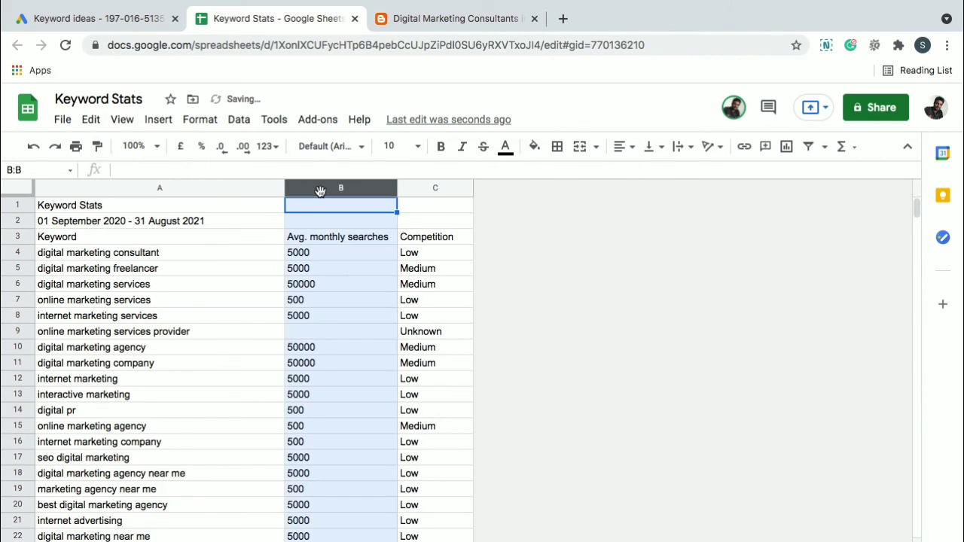
left_click(435, 188, "shift")
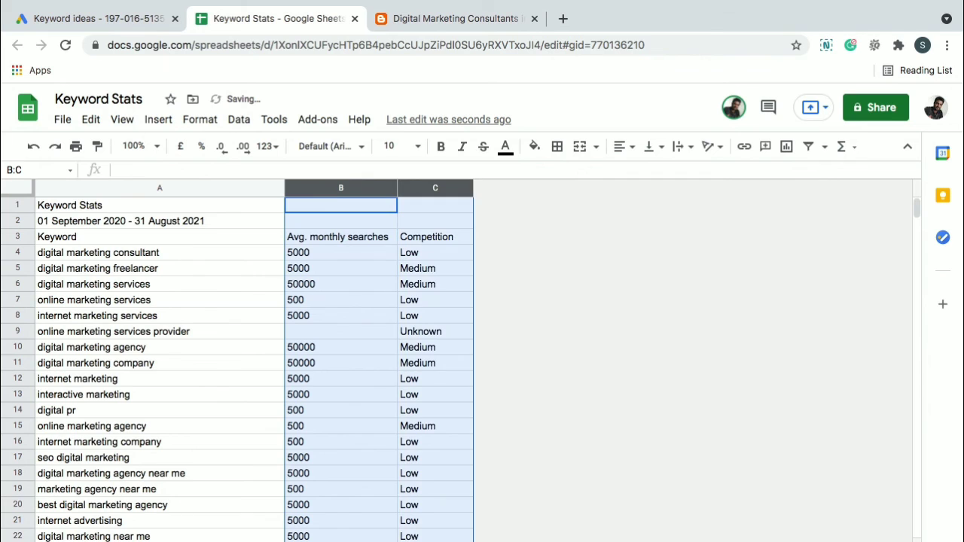
left_click(634, 149)
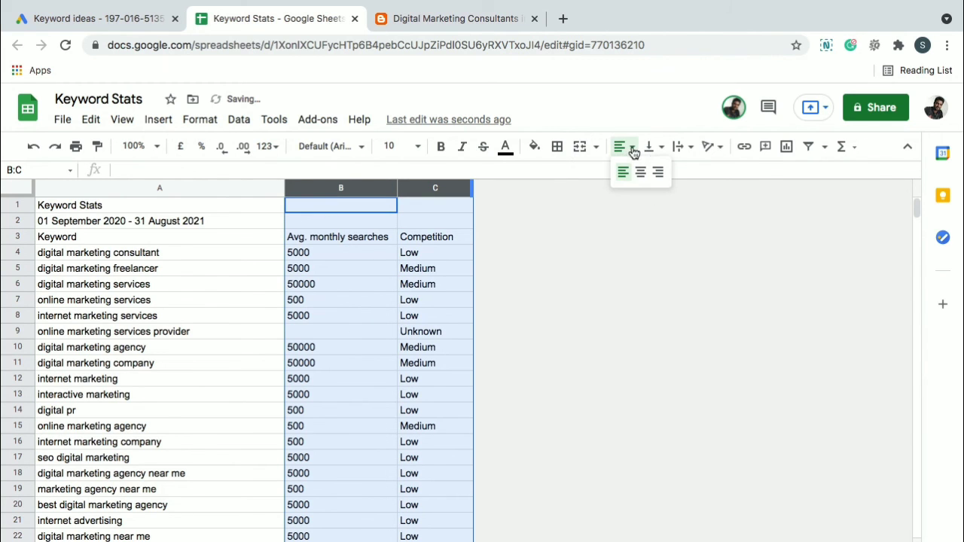
left_click(642, 172)
left_click(436, 237)
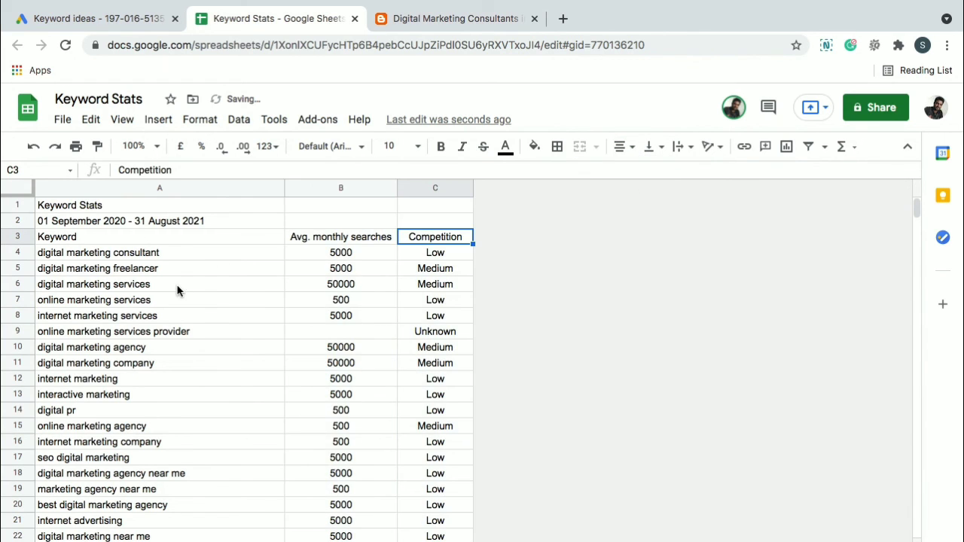
- Clear the date range from cell A2 beneath the Keyword Stats title
left_click(104, 225)
key("Delete")
left_click(132, 254)
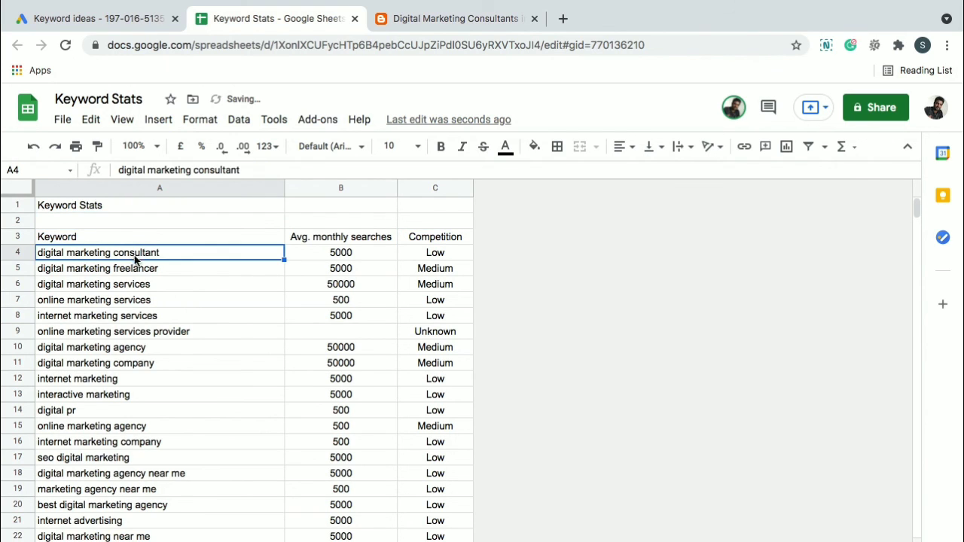
left_click(123, 238)
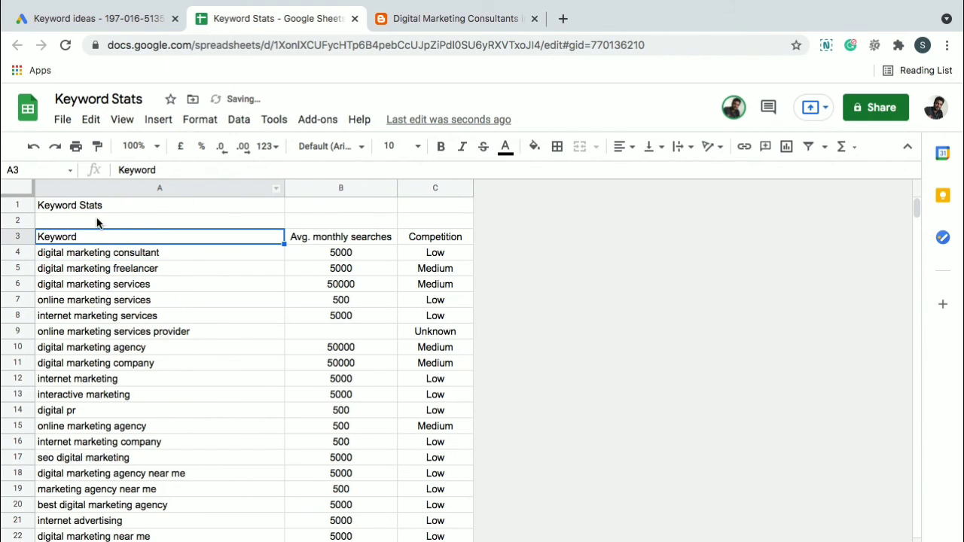
- Create a new filter view covering the entire keyword sheet
left_click(13, 188)
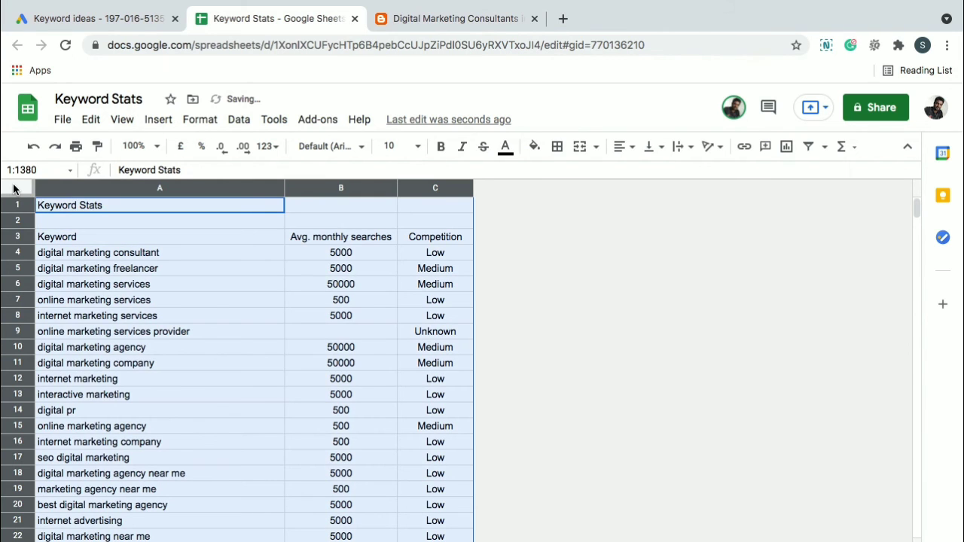
left_click(826, 148)
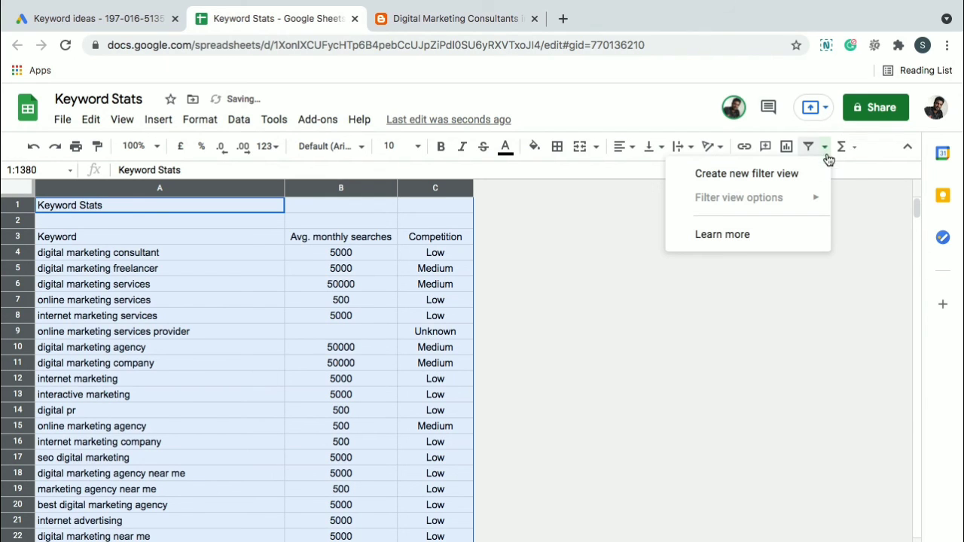
left_click(775, 174)
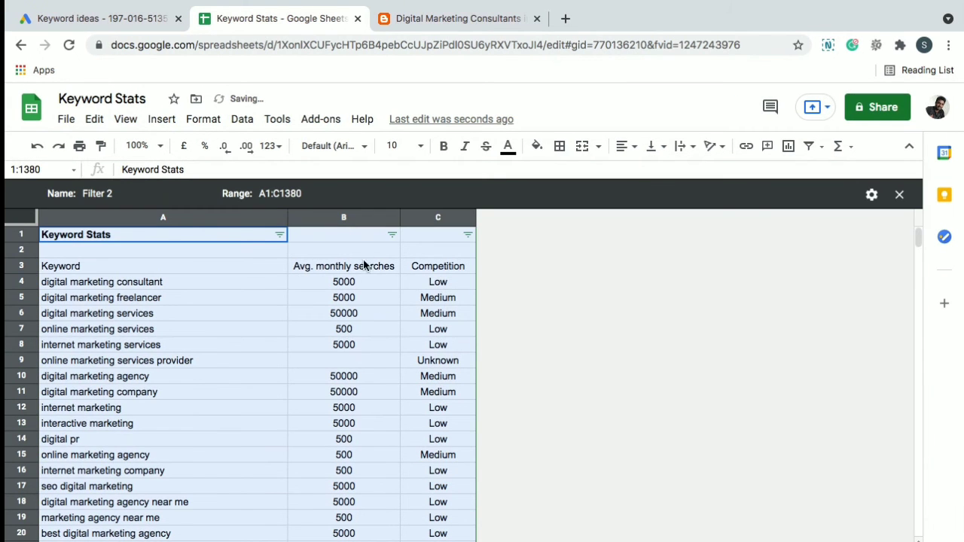
- Filter the Avg. monthly searches column to exclude blanks, 0, 50, 500 and 5000, keeping 50000 and 500000
left_click(338, 235)
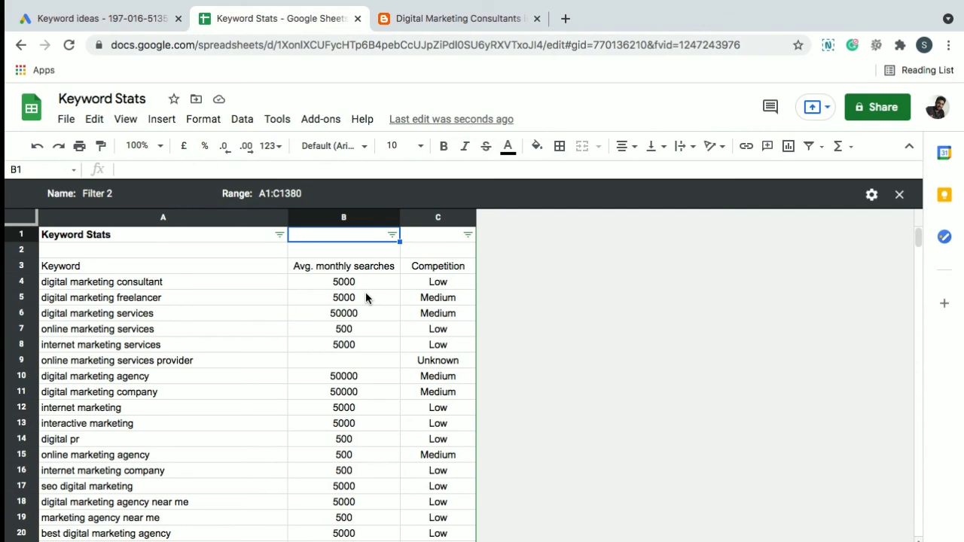
left_click(391, 236)
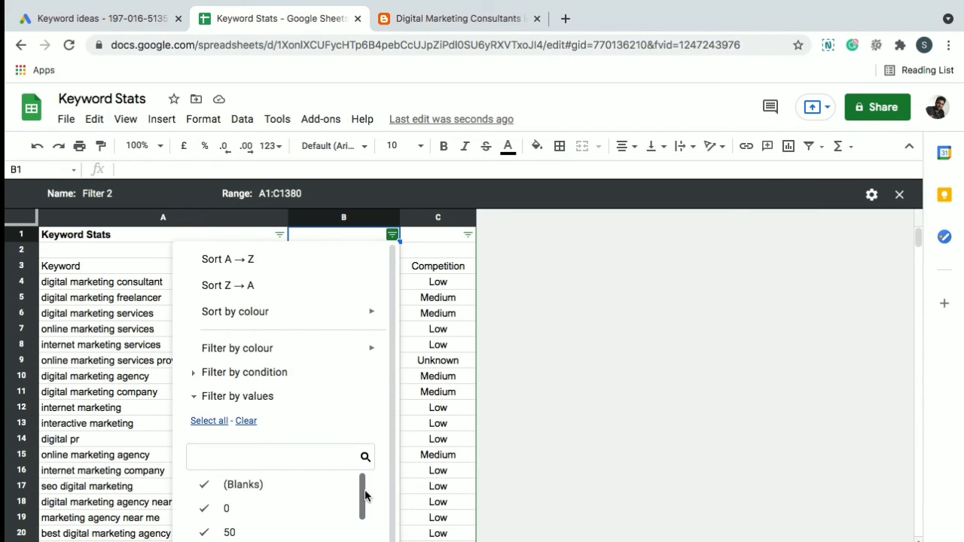
mouse_move(365, 498)
left_mouse_down()
mouse_move(366, 520)
mouse_move(362, 486)
left_mouse_up()
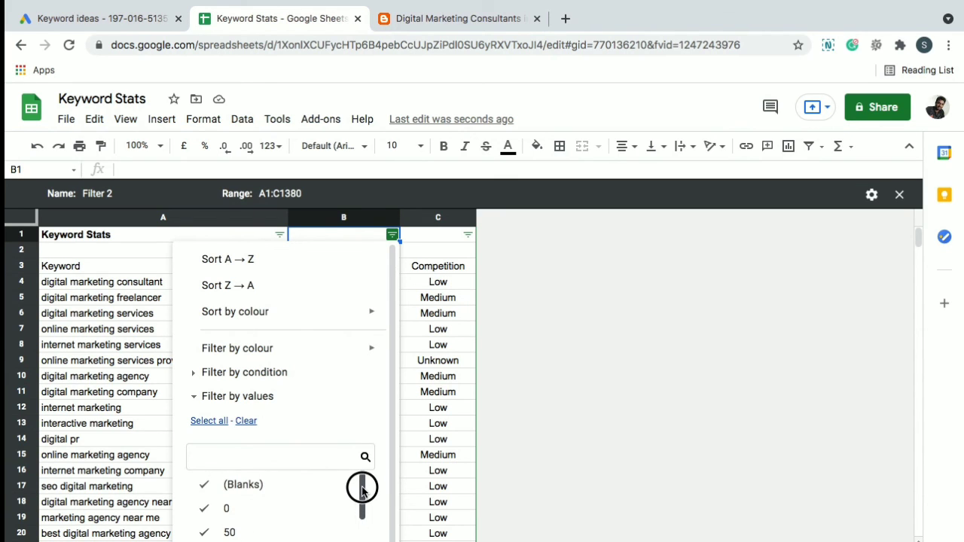
left_click(275, 483)
left_click(260, 513)
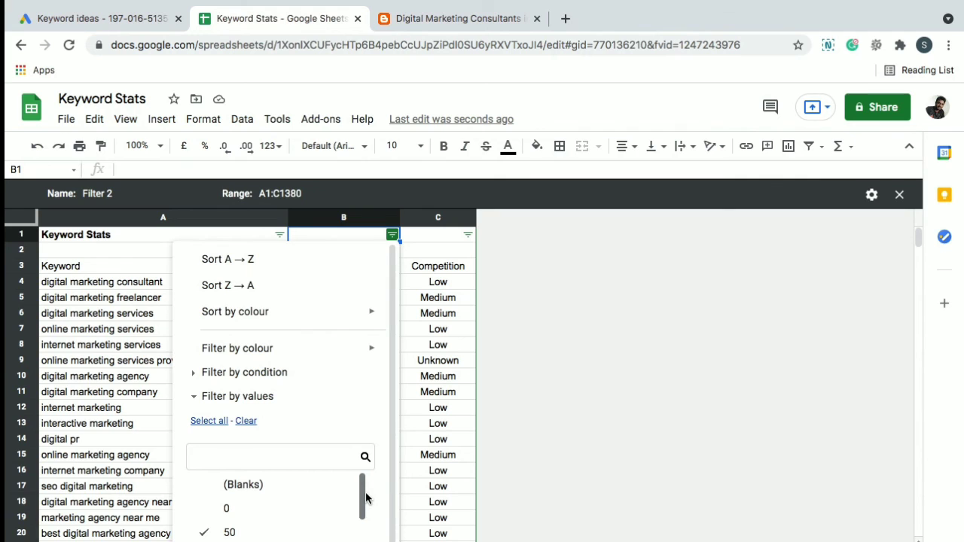
left_click_drag(366, 499, 362, 512)
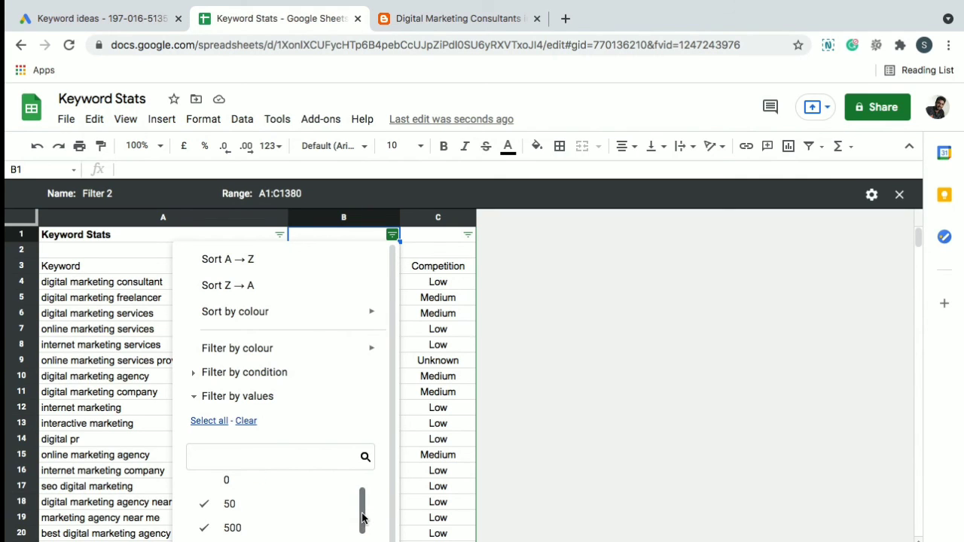
left_click(276, 512)
left_click(266, 526)
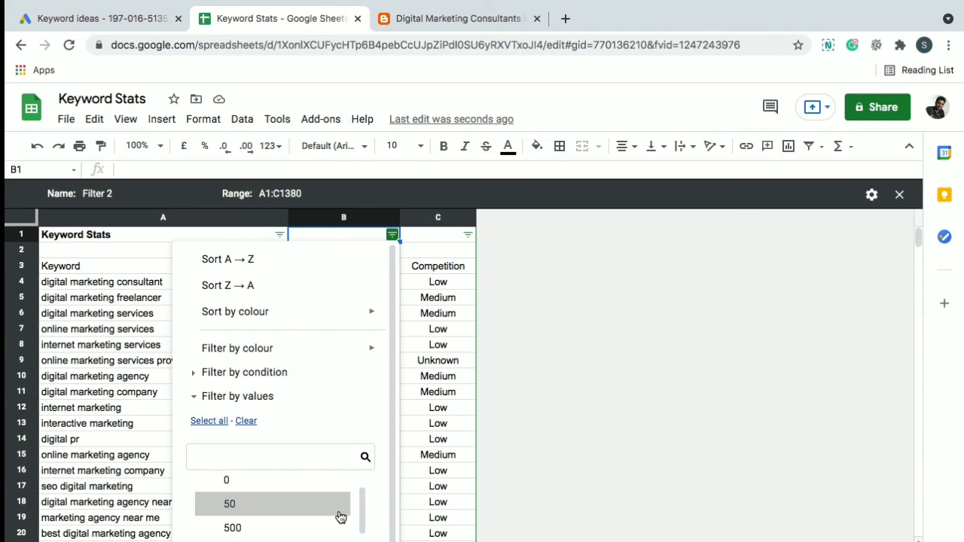
left_click_drag(362, 506, 392, 534)
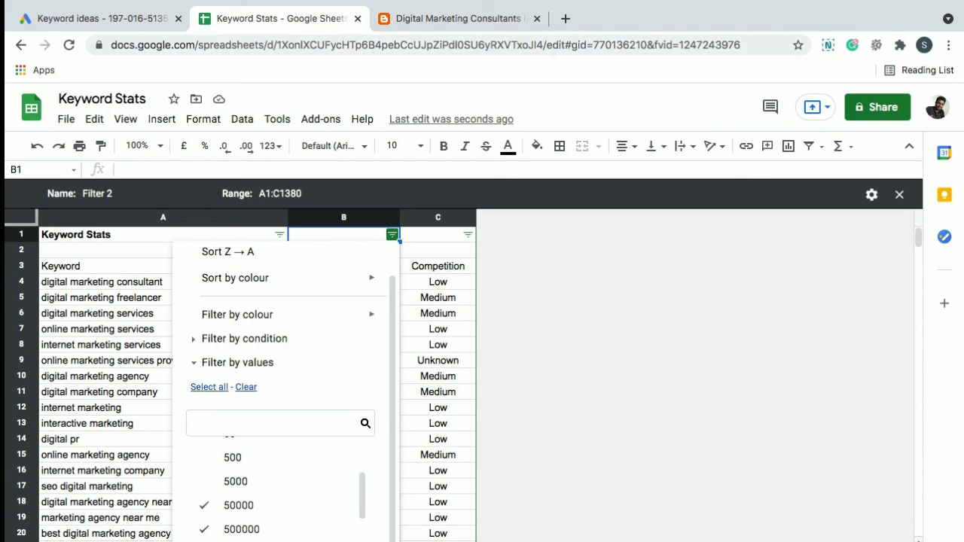
left_click(356, 541)
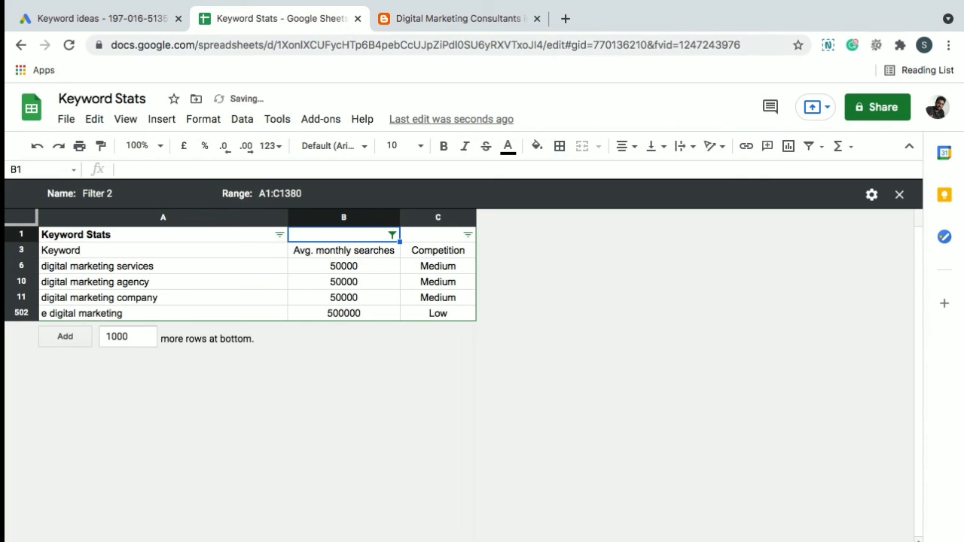
- Examine the value filter options of the Competition column without changing them
left_click(418, 442)
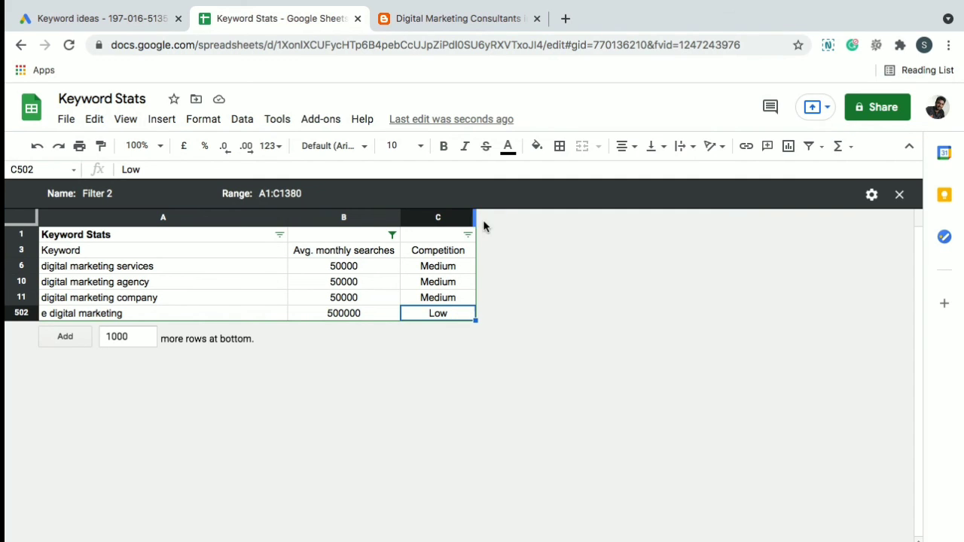
left_click(467, 236)
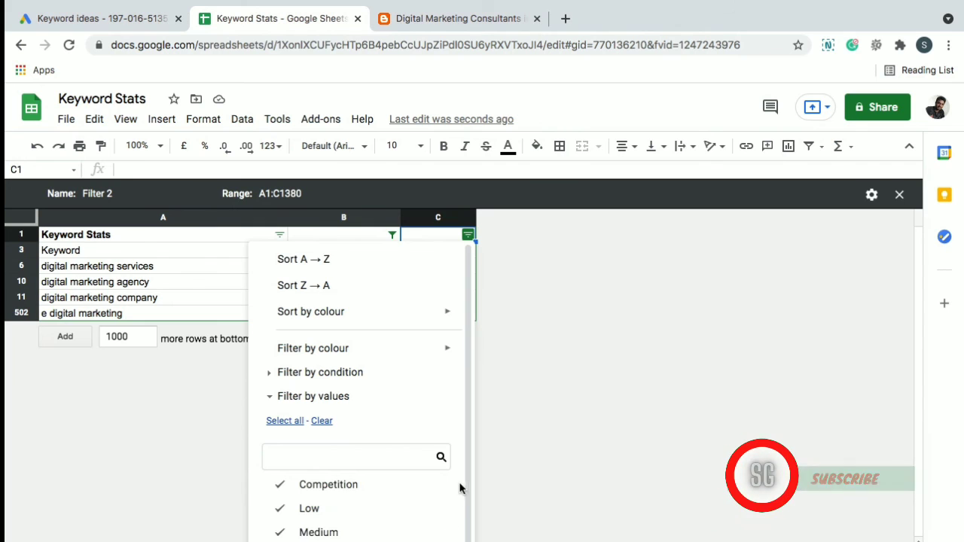
scroll(466, 486, "down", 1)
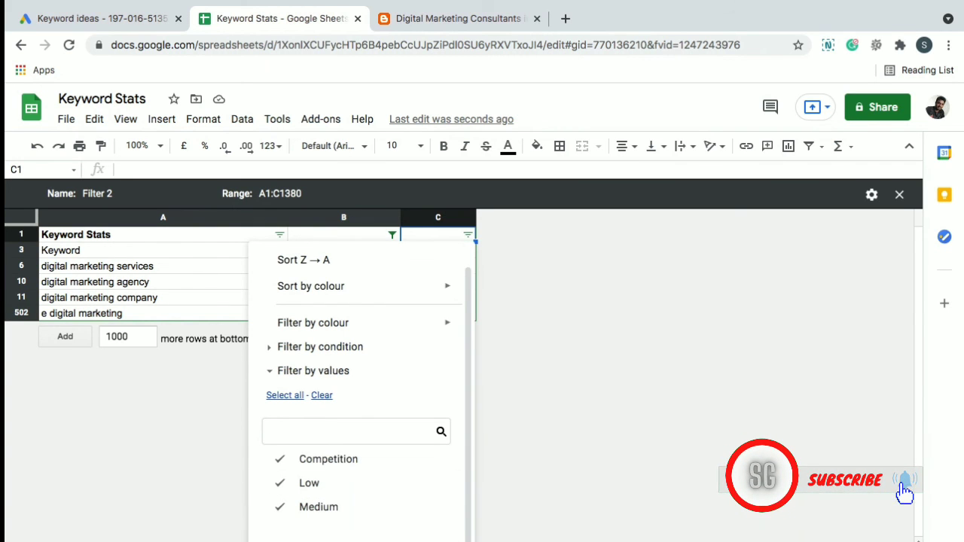
left_click(618, 394)
left_click(618, 391)
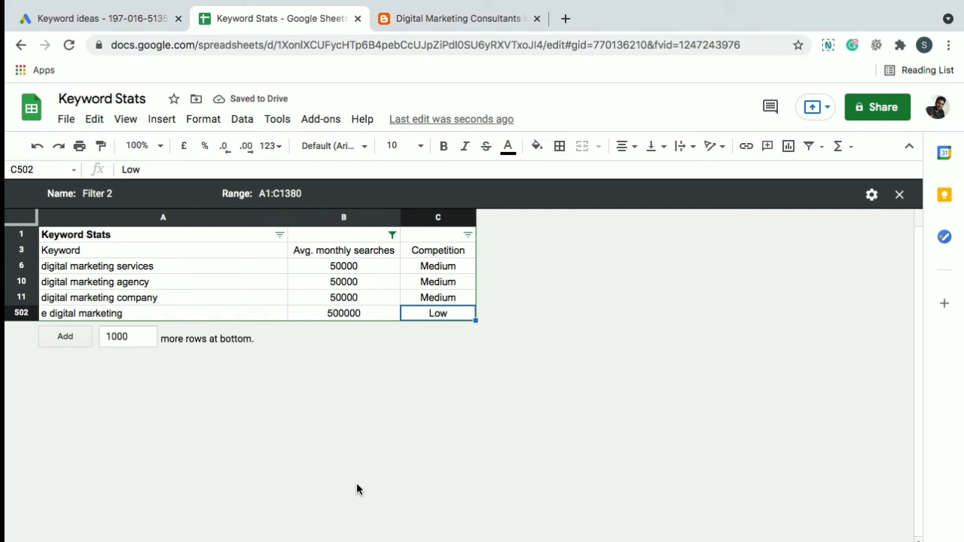
- Select the filtered block across columns A to C, from the Keyword Stats title through the e digital marketing row, for copying
left_click(70, 235)
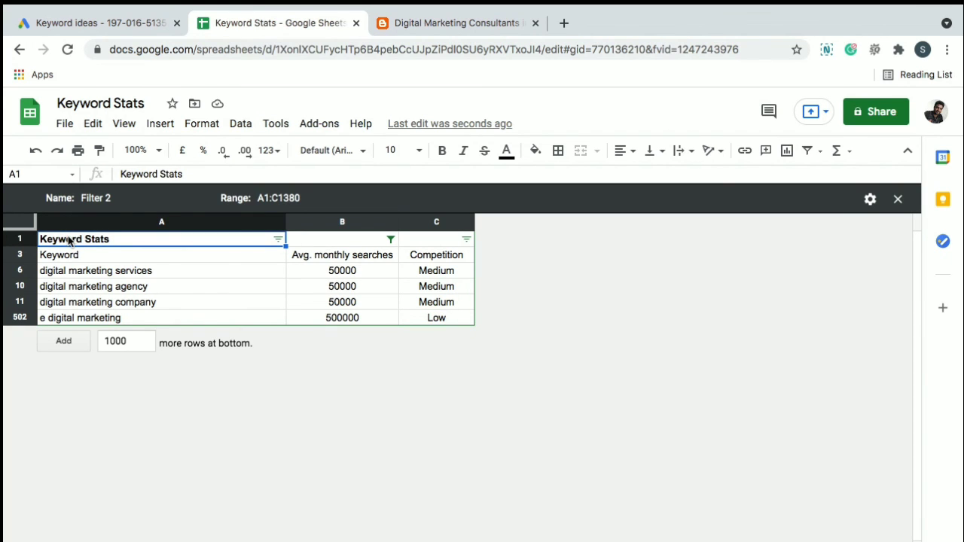
key("shift+Right")
key("shift+Right")
key("shift+Down")
key("shift+Down")
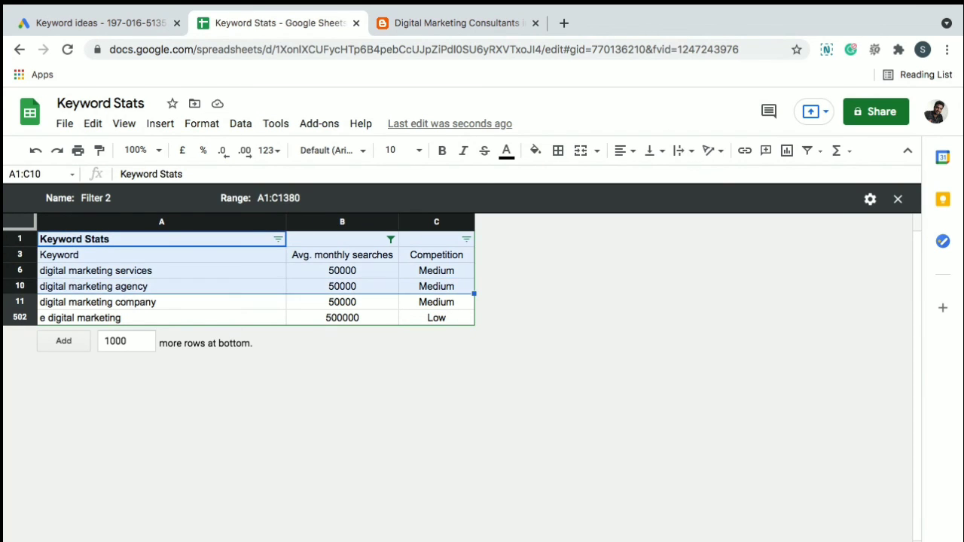
key("shift+Down")
key("shift+Down")
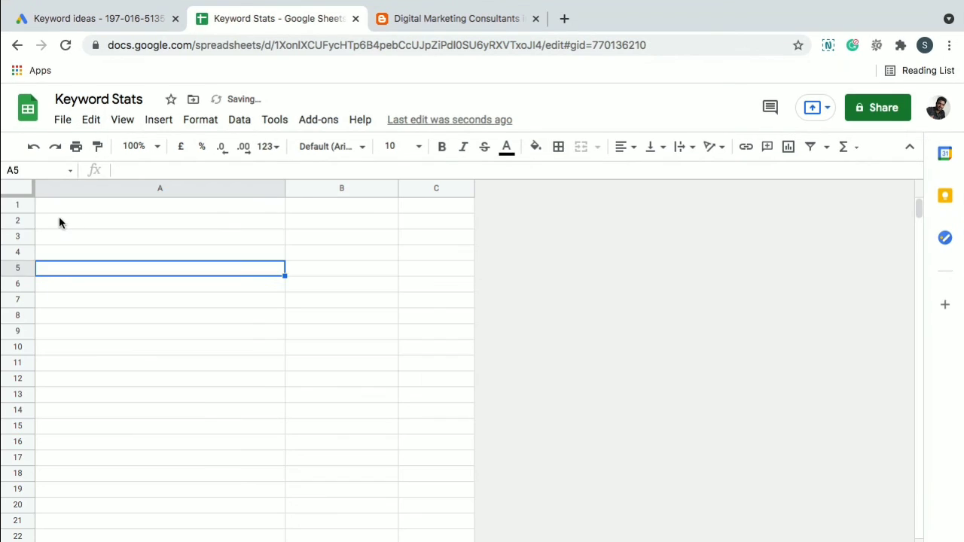
- Paste the copied title, headers and filtered keyword rows into the emptied sheet starting at cell A2
left_click(59, 220)
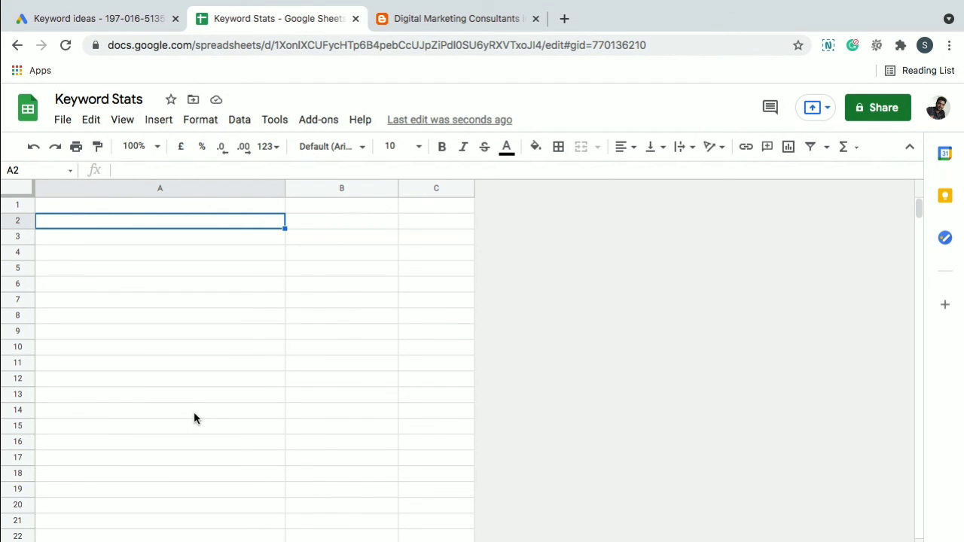
type("Keyword Stats Keyword\tAvg. monthly searches\tCompetition digital marketing services\t50000\tMedium digital marketing agency\t50000\tMedium digital marketing company\t50000\tMedium e digital marketing\t500000\tLow")
left_click(280, 442)
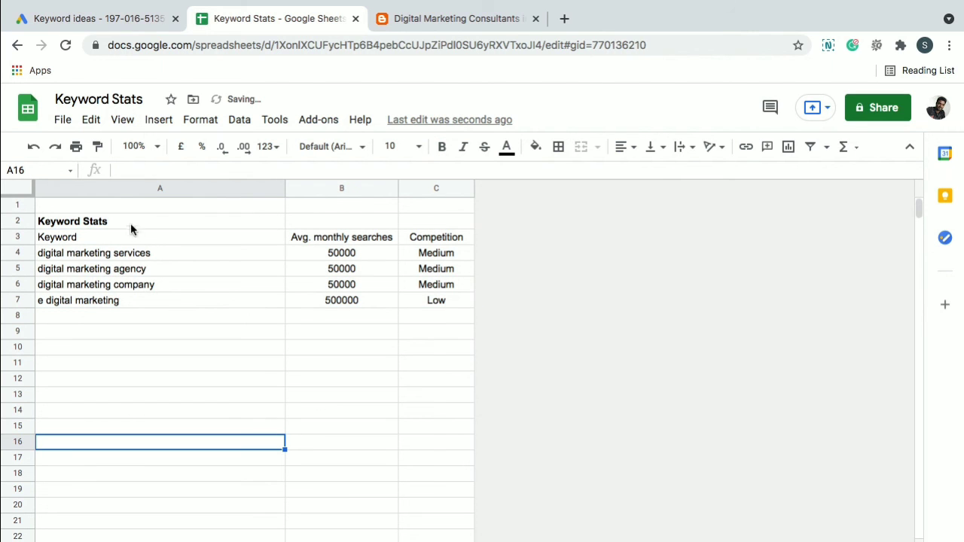
left_click(242, 325)
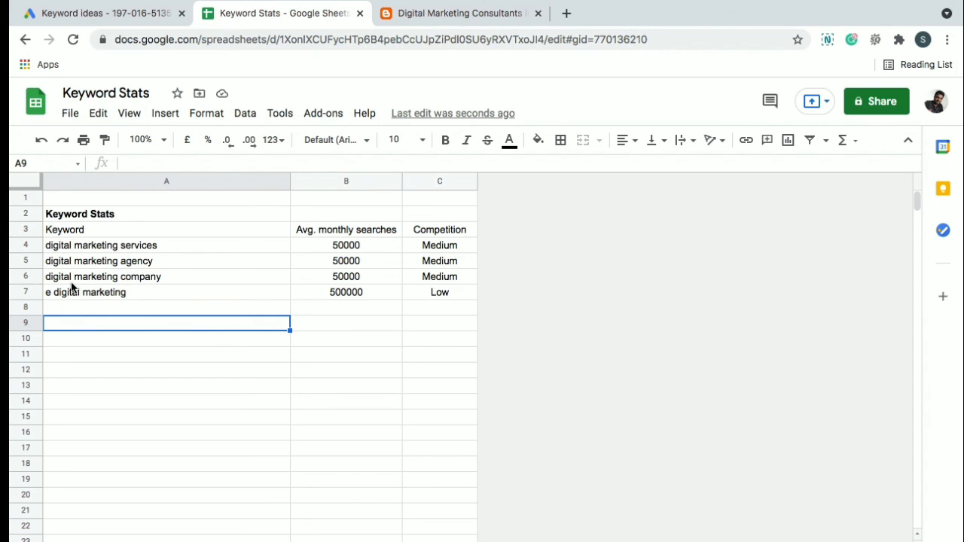
left_click(173, 296)
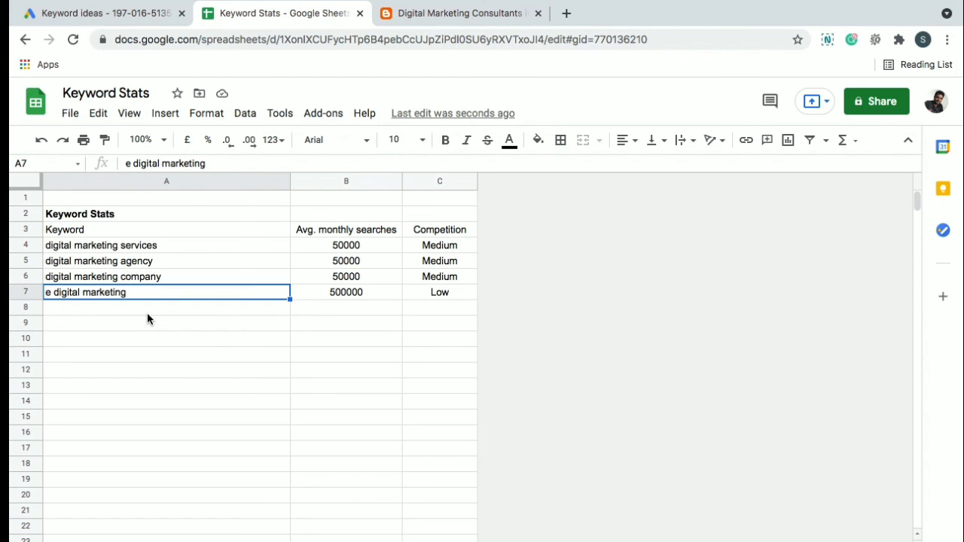
left_click(167, 252)
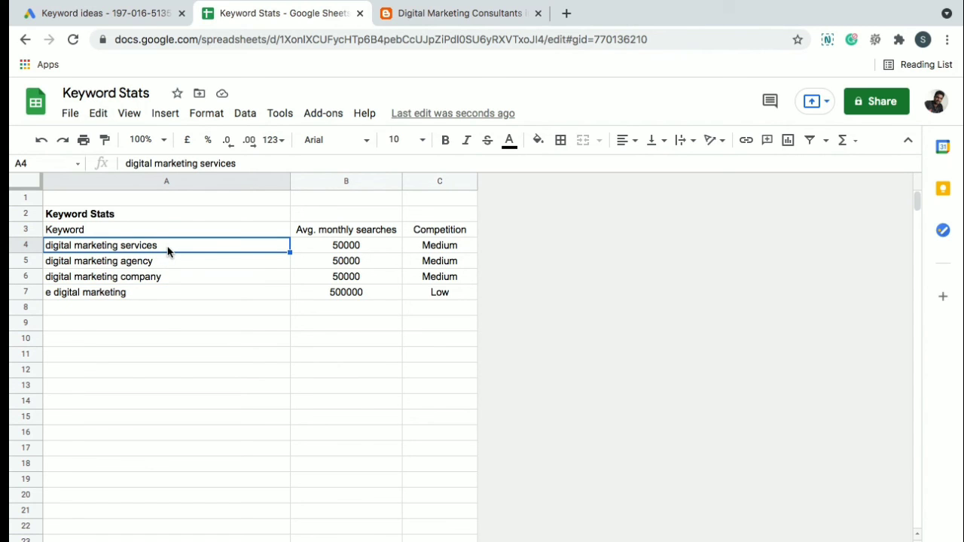
left_click(167, 260)
left_click(167, 251)
- Enter the phrase Digital Marketing Services in cell A10, below the shortlisted keywords
left_click(147, 337)
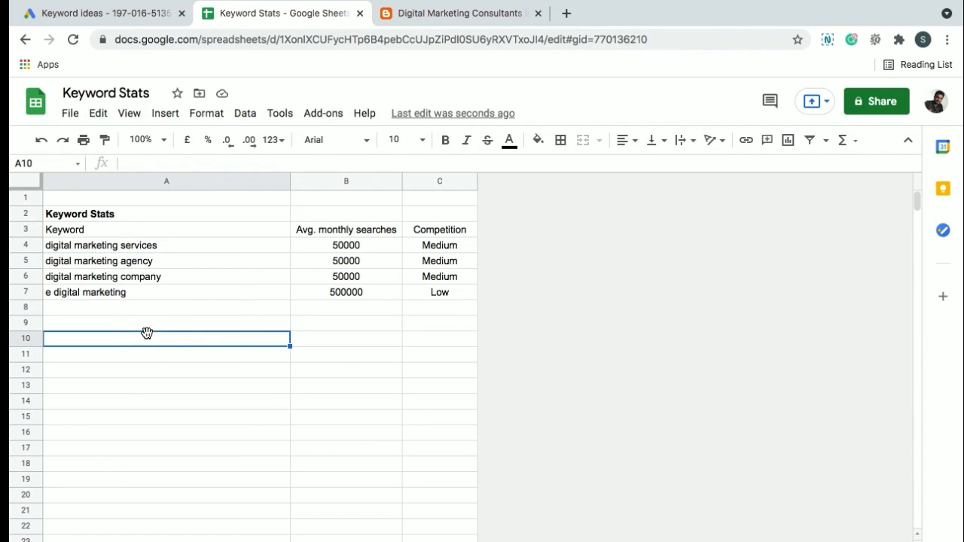
type("Di")
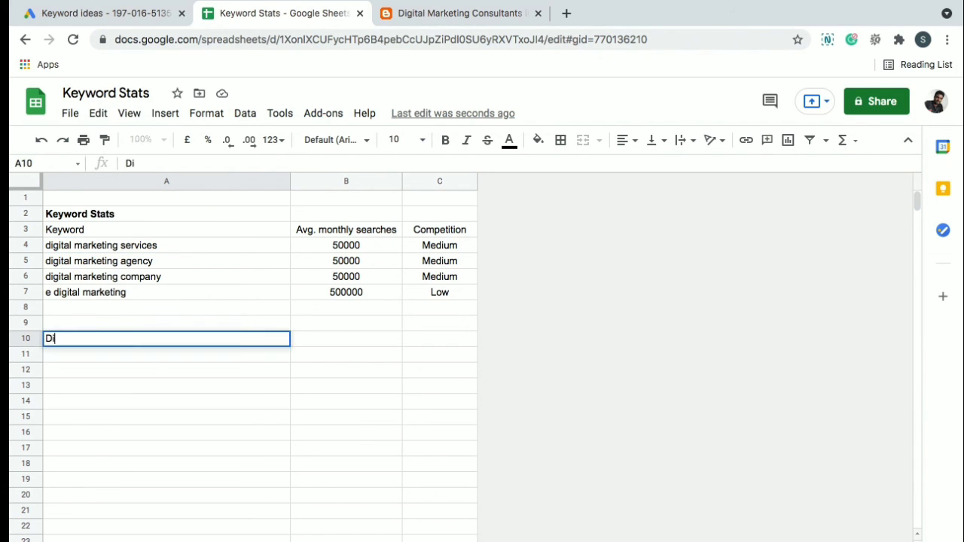
type("gital Marketi")
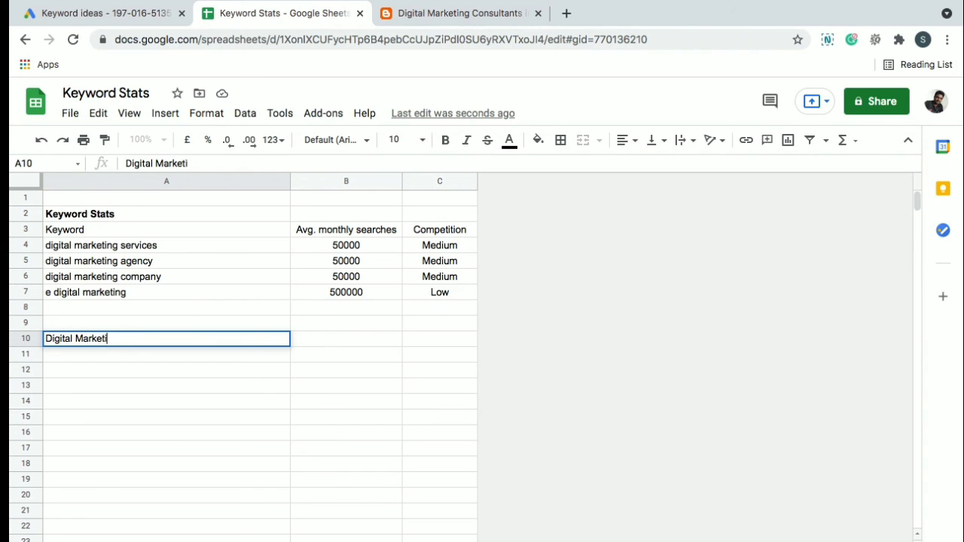
type("ng Servo")
key("BackSpace")
type("ices")
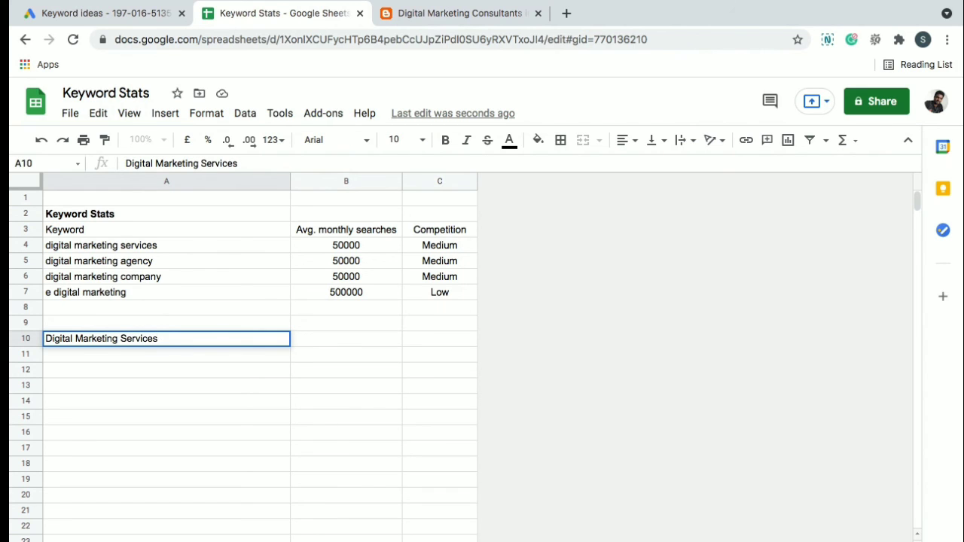
left_click(161, 410)
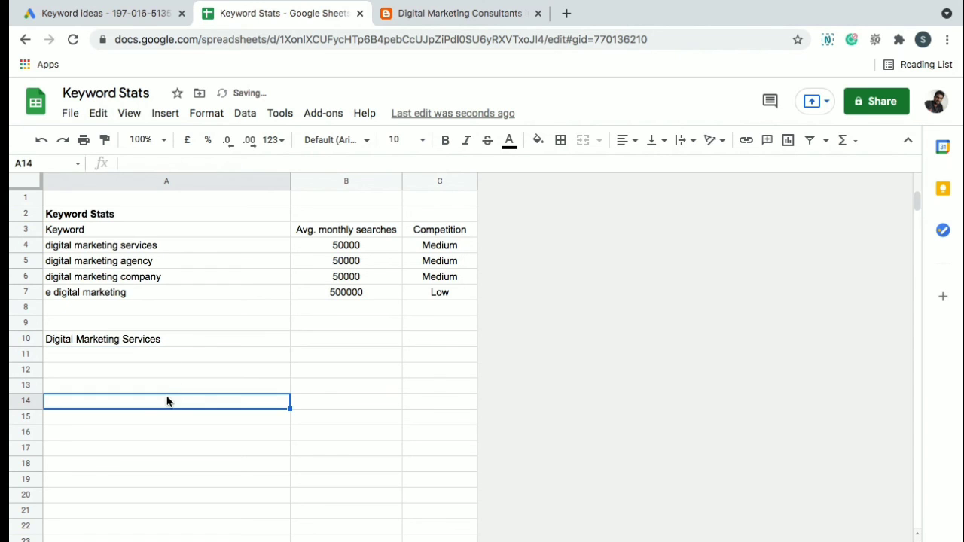
- Extend the phrase in cell A10 to Digital Marketing Services in Hyderabad
left_click(179, 341)
double_click(178, 340)
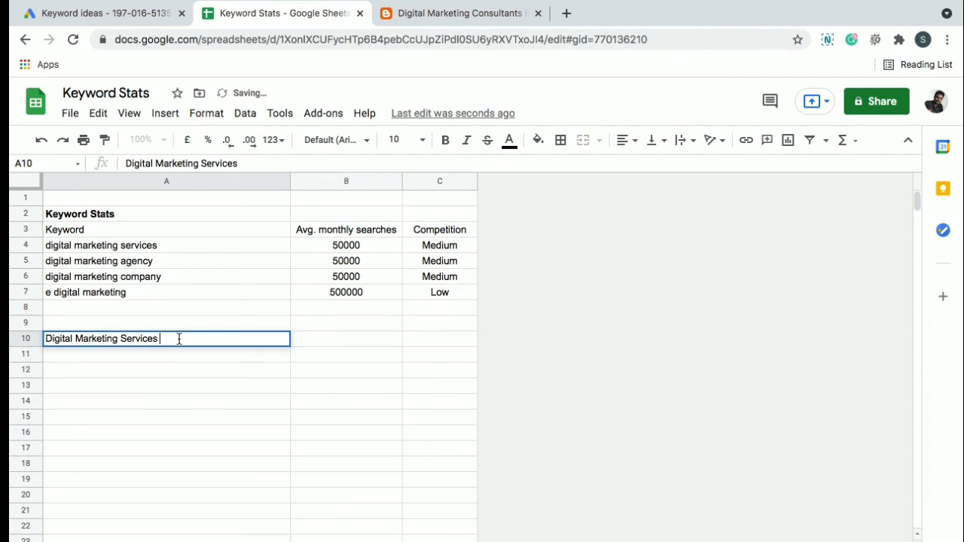
type("in Hyderabad")
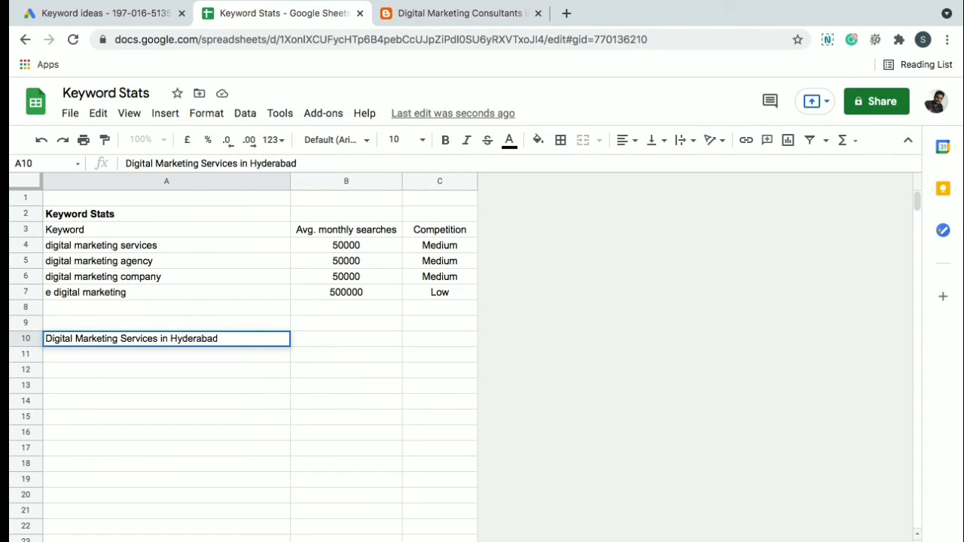
left_click(180, 391)
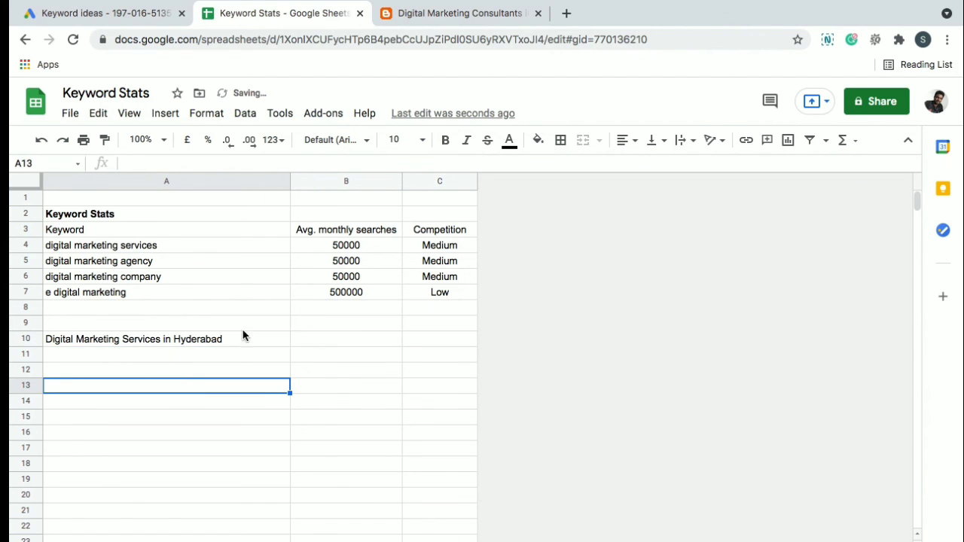
- Label the Hyderabad phrase as Primary in the adjacent cell B10
left_click(137, 340)
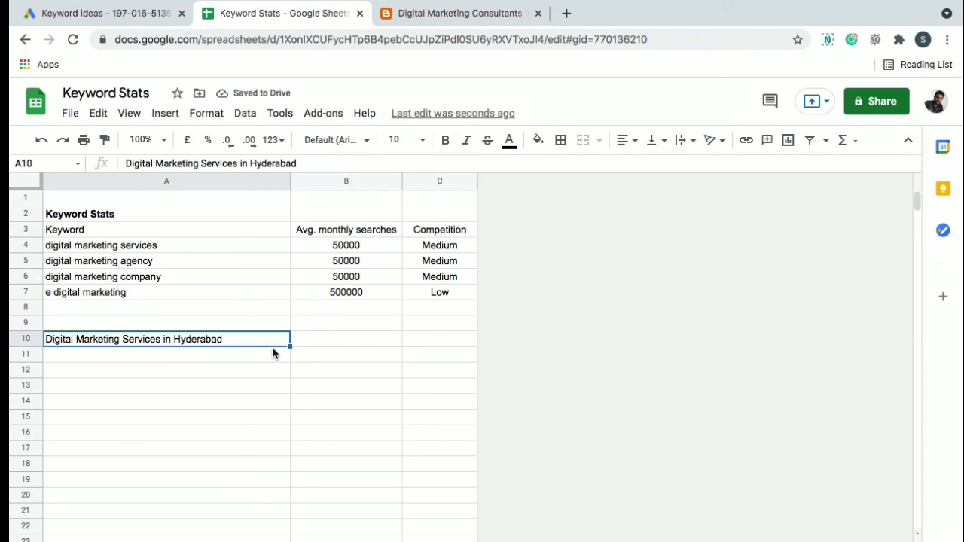
left_click(315, 339)
type("P")
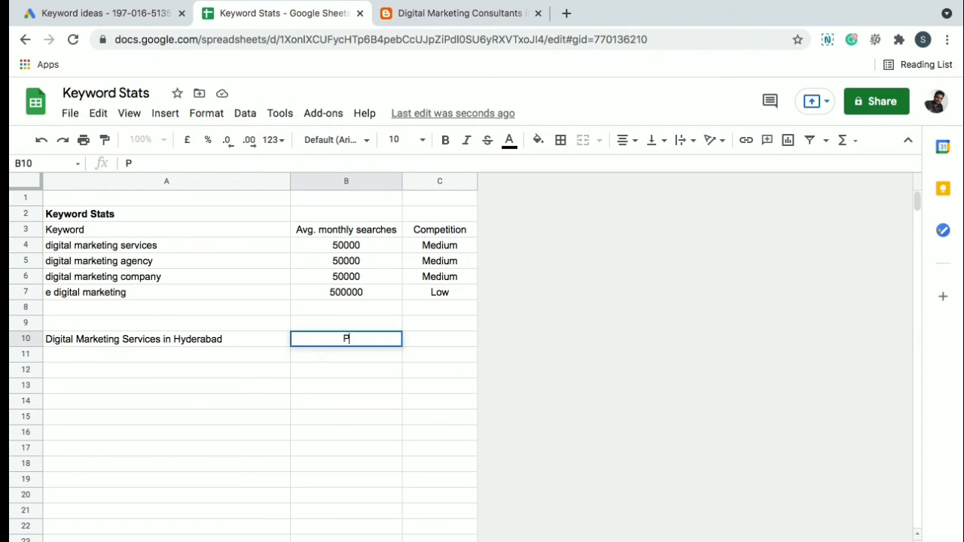
type("rimary")
left_click(370, 494)
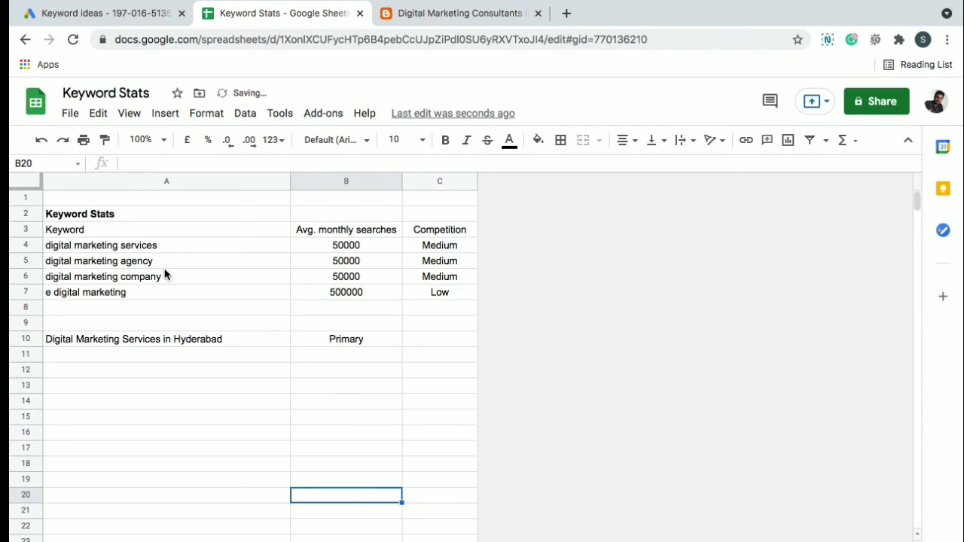
- Copy the digital marketing agency, digital marketing company and e digital marketing keywords from A5:A7 to the cells starting at A12
left_click(166, 267)
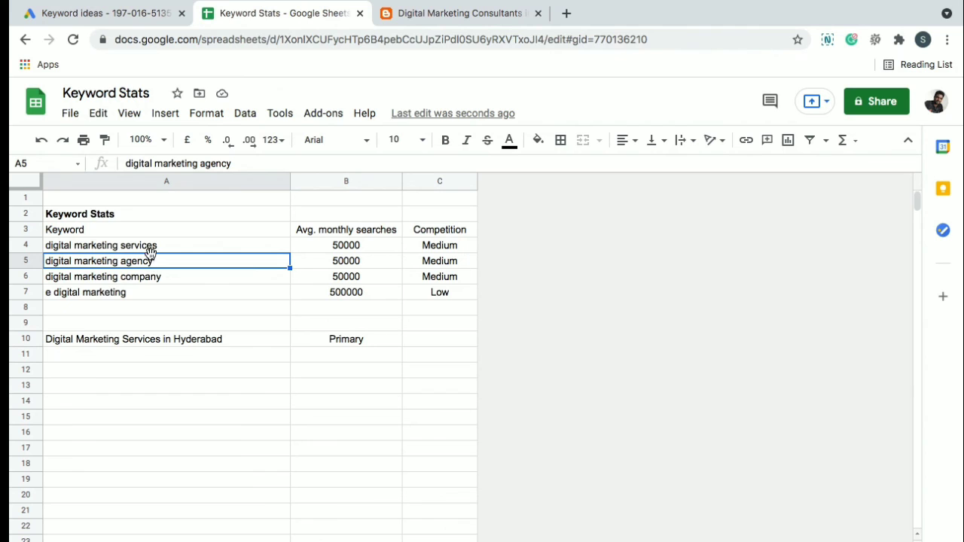
key("shift+Down")
key("shift+Down")
key("ctrl+c")
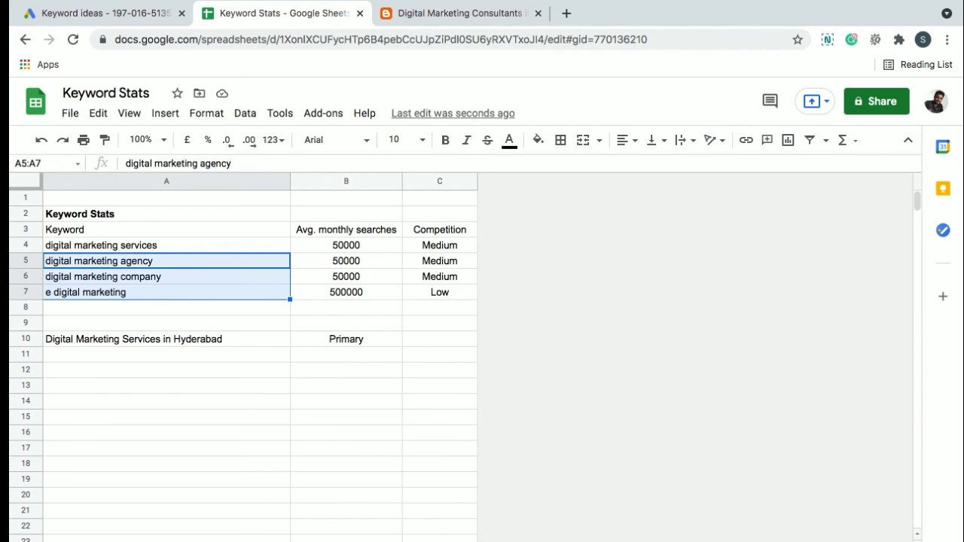
left_click(76, 370)
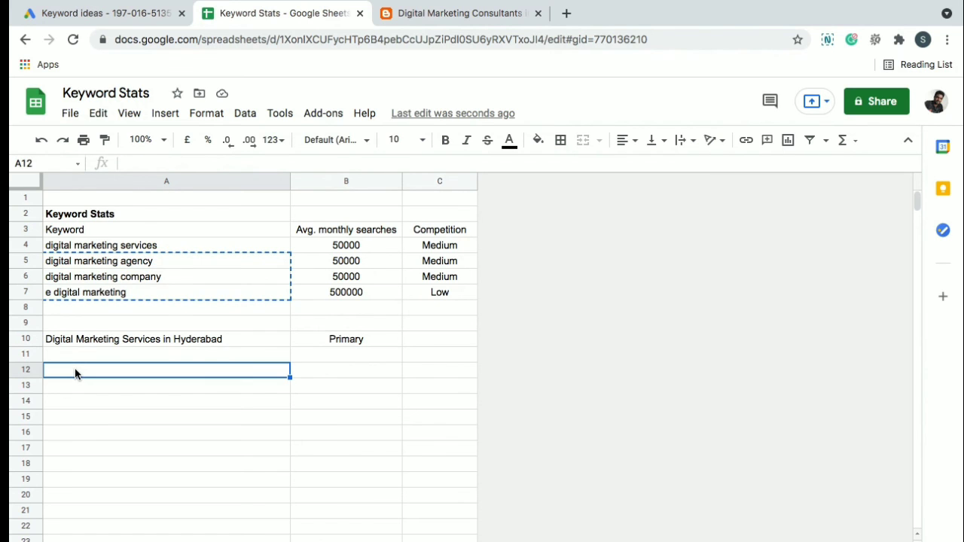
key("ctrl+v")
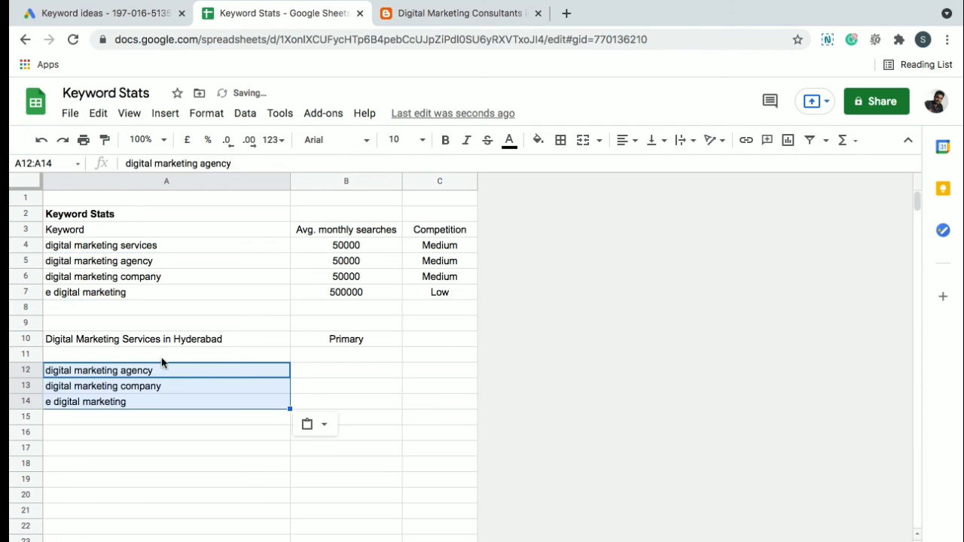
- Label the copied keyword group as Secondery Keywords in cell B12, beside digital marketing agency
left_click(307, 371)
type("Seco")
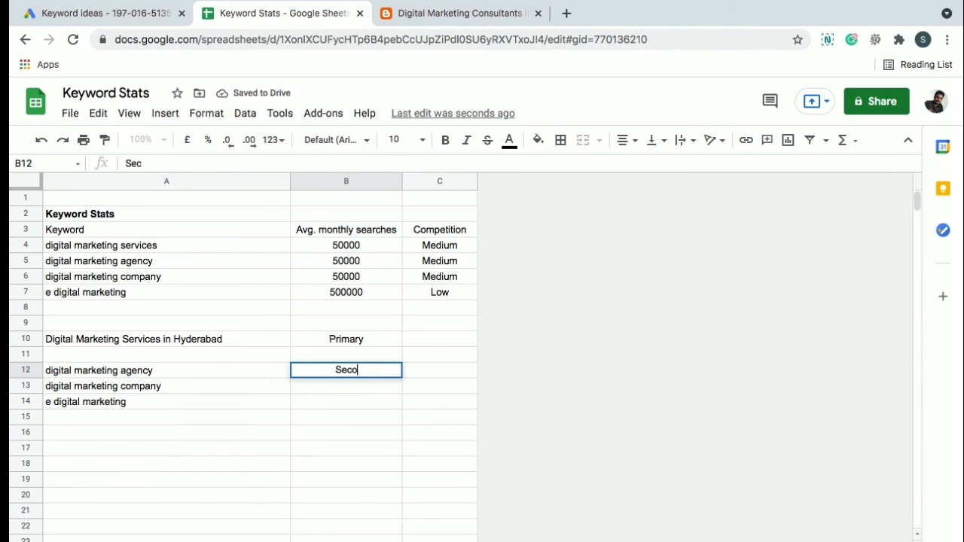
type("ndery ")
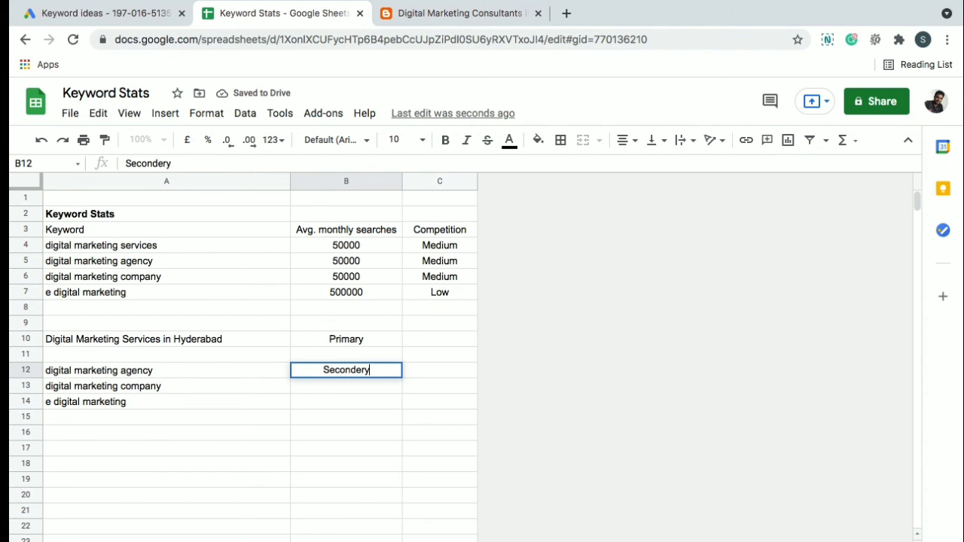
type("Ke")
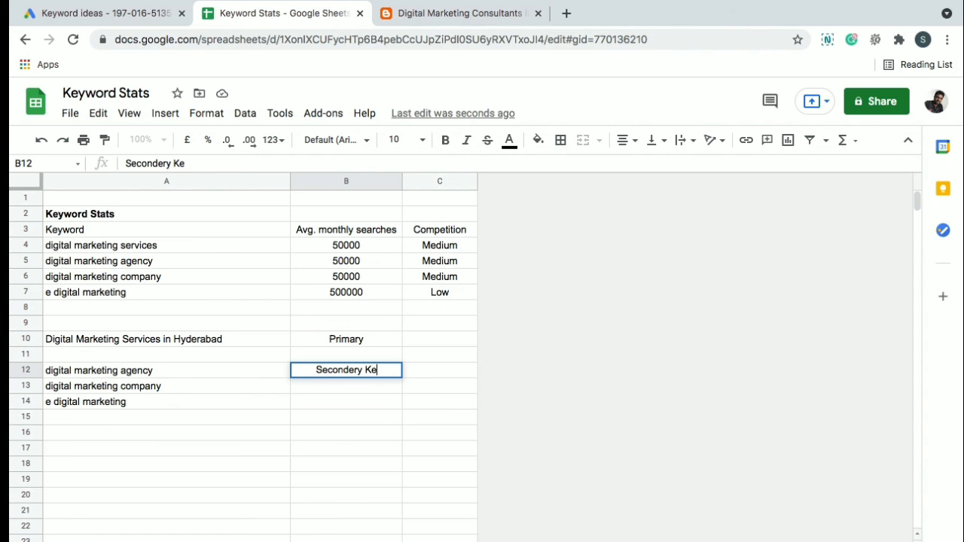
type("ywords")
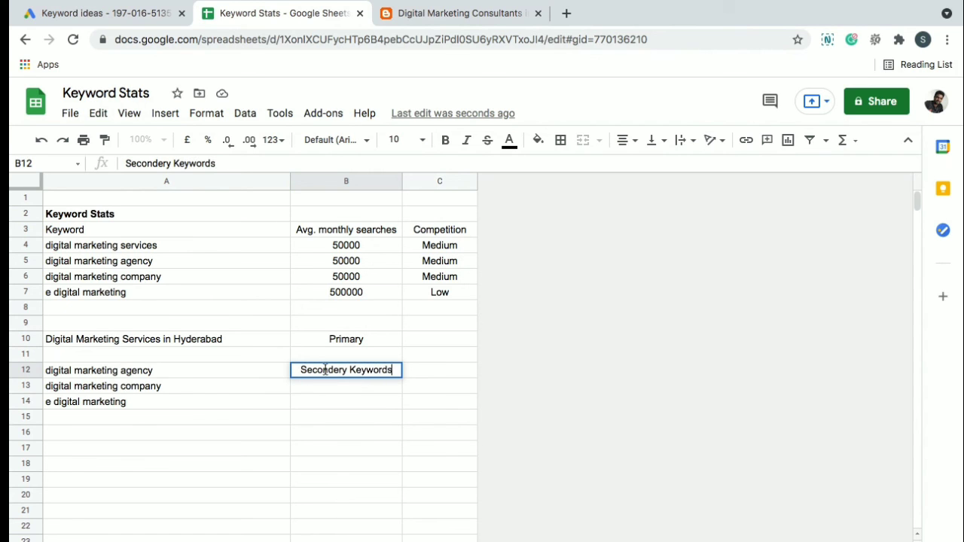
left_click(399, 436)
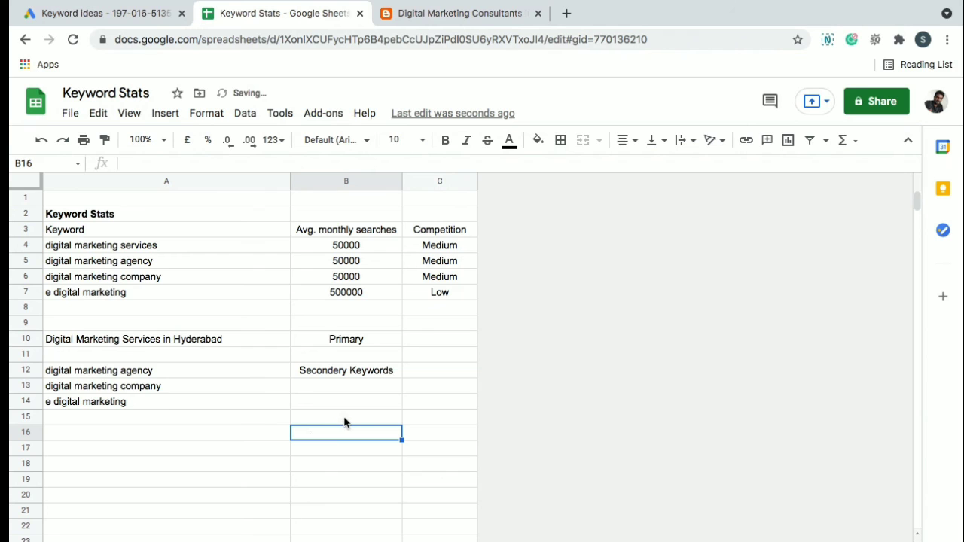
left_click(249, 341)
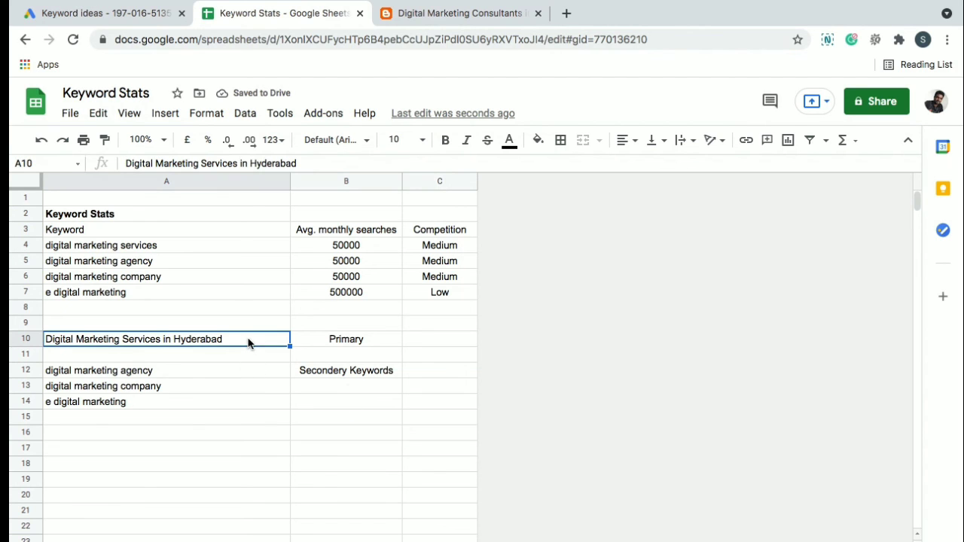
left_click(198, 399)
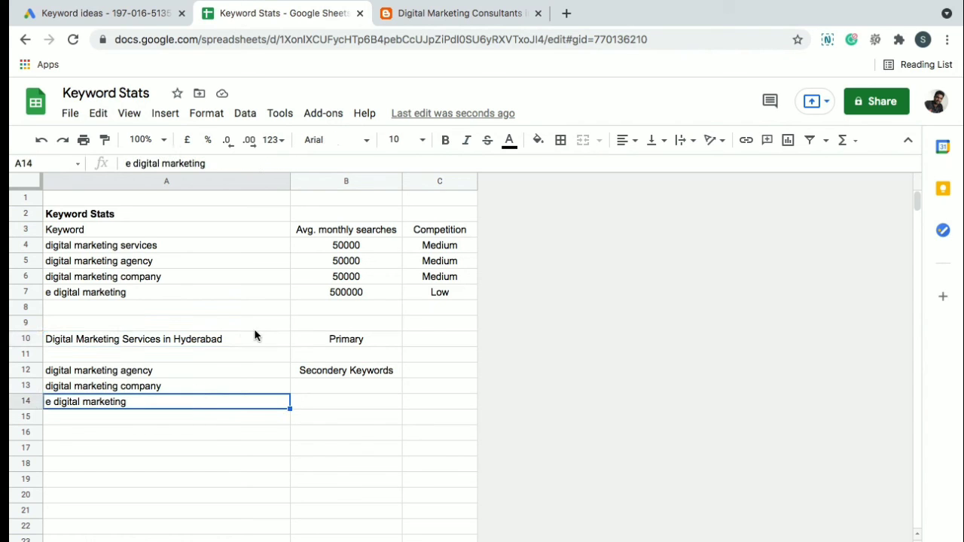
left_click(433, 329)
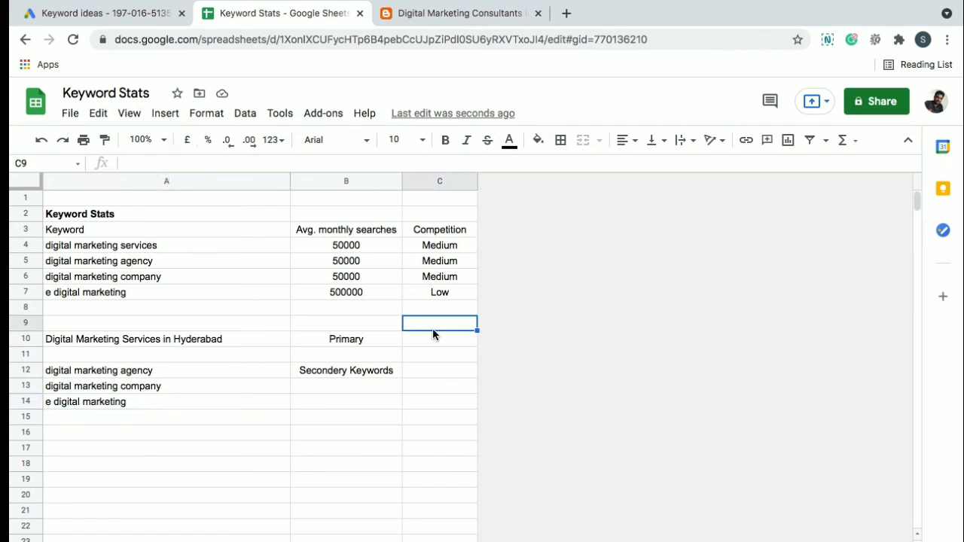
left_click(252, 340)
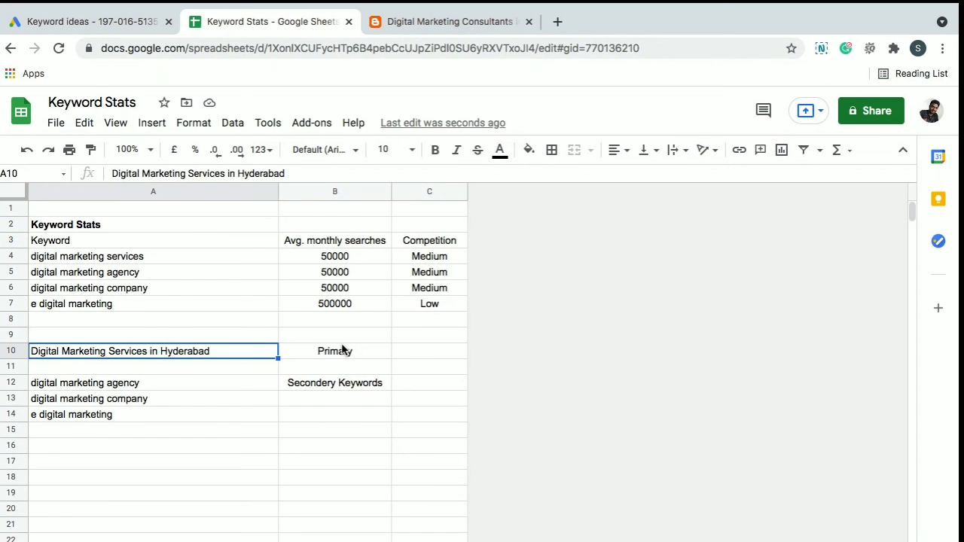
left_click(369, 351)
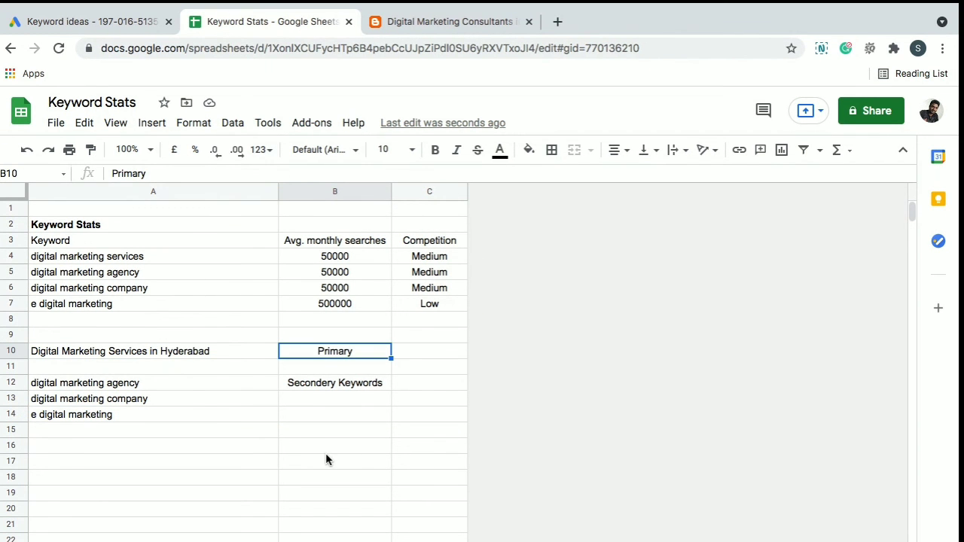